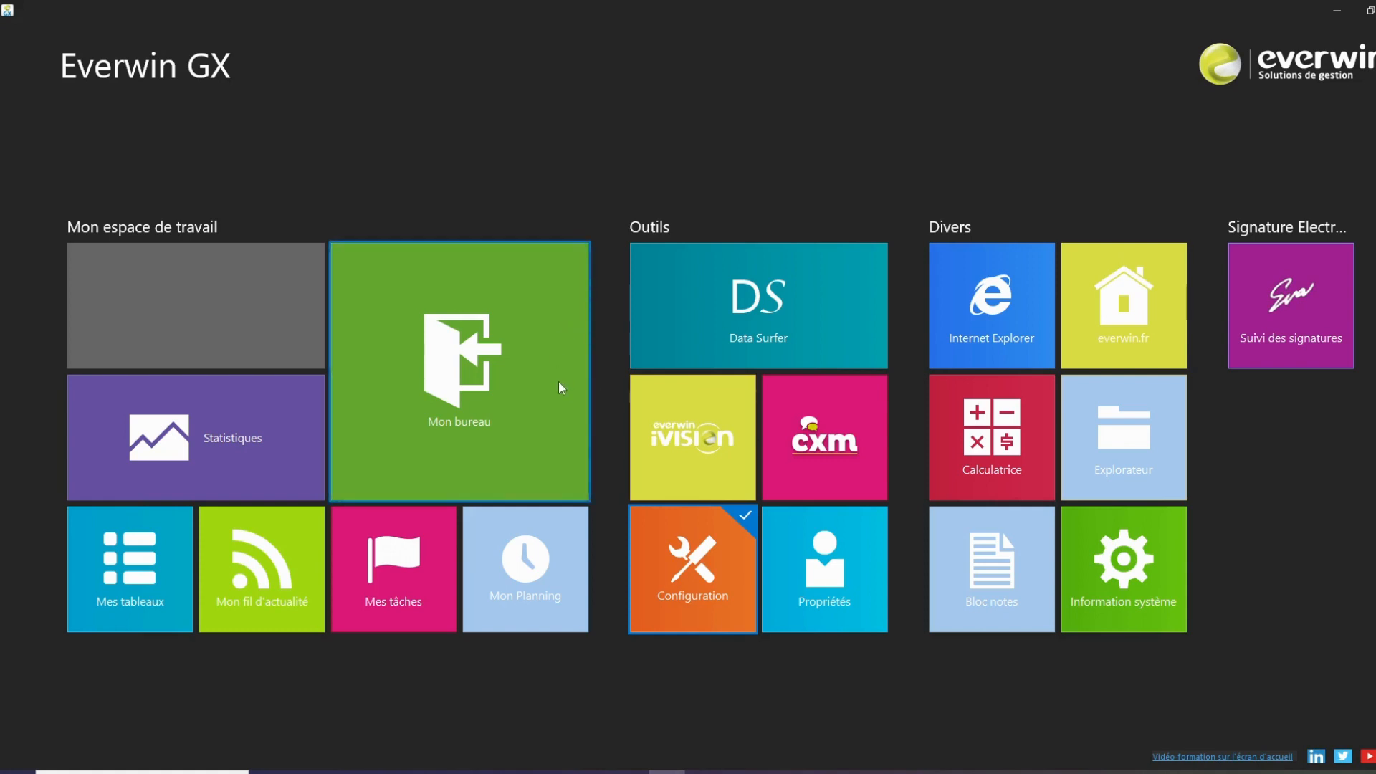
Step: From the user configuration, open the properties of the user with the commercial profile and enlarge and reposition the properties window
left_click(680, 613)
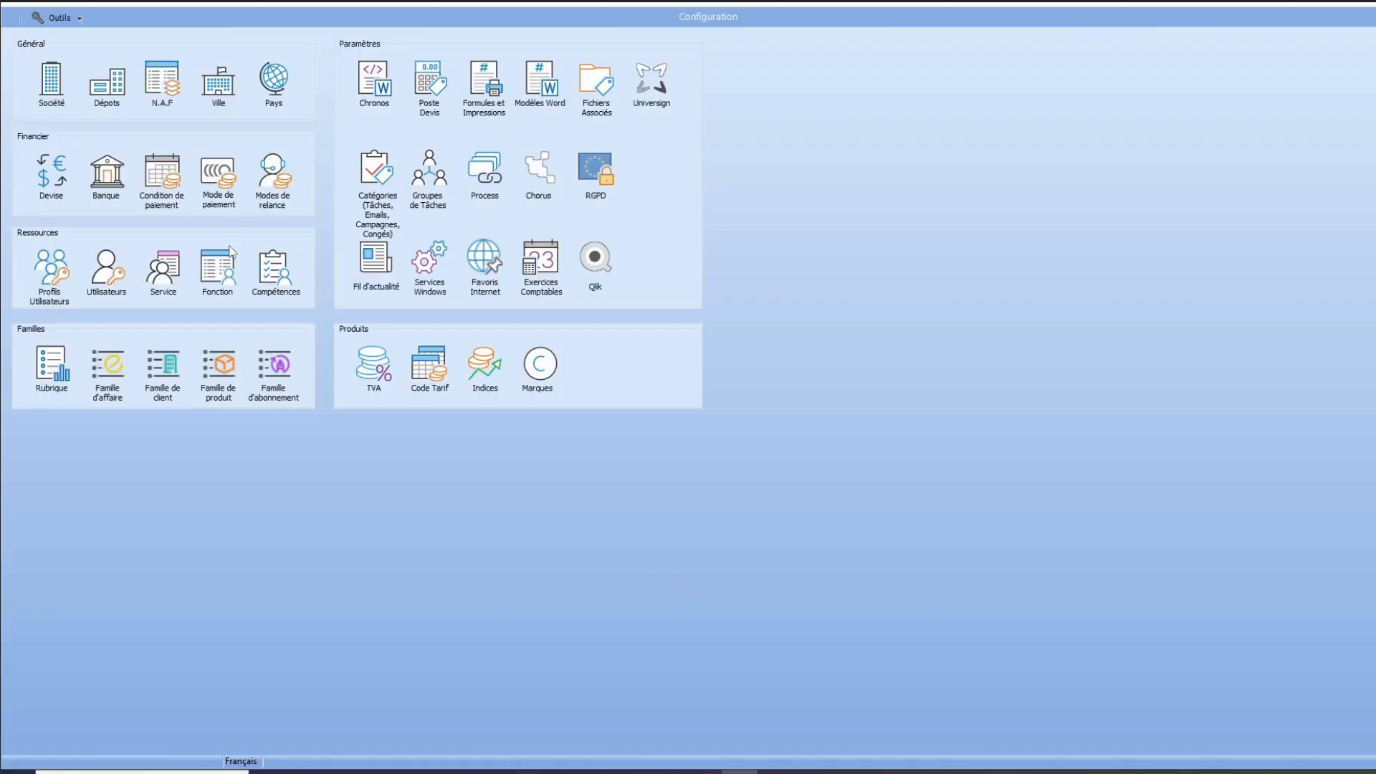
left_click(115, 291)
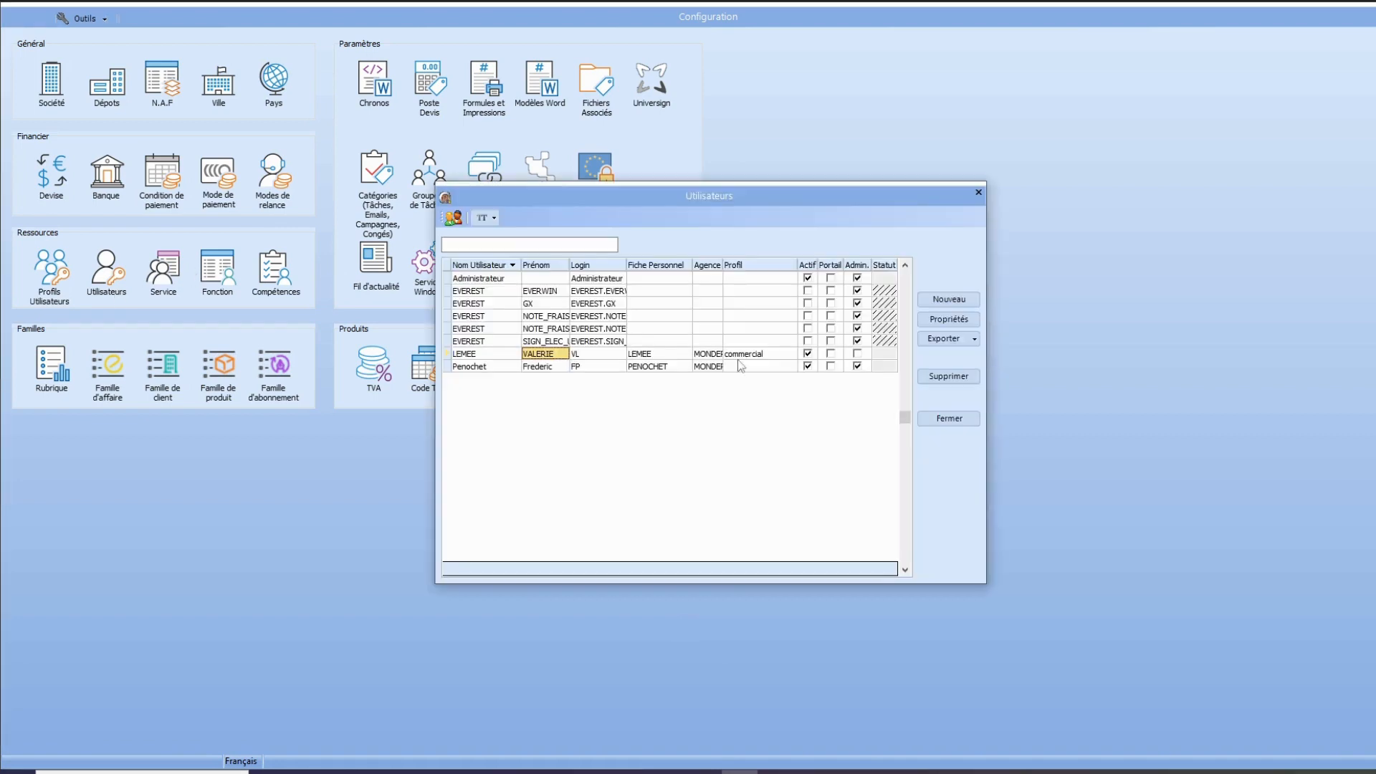
left_click(964, 322)
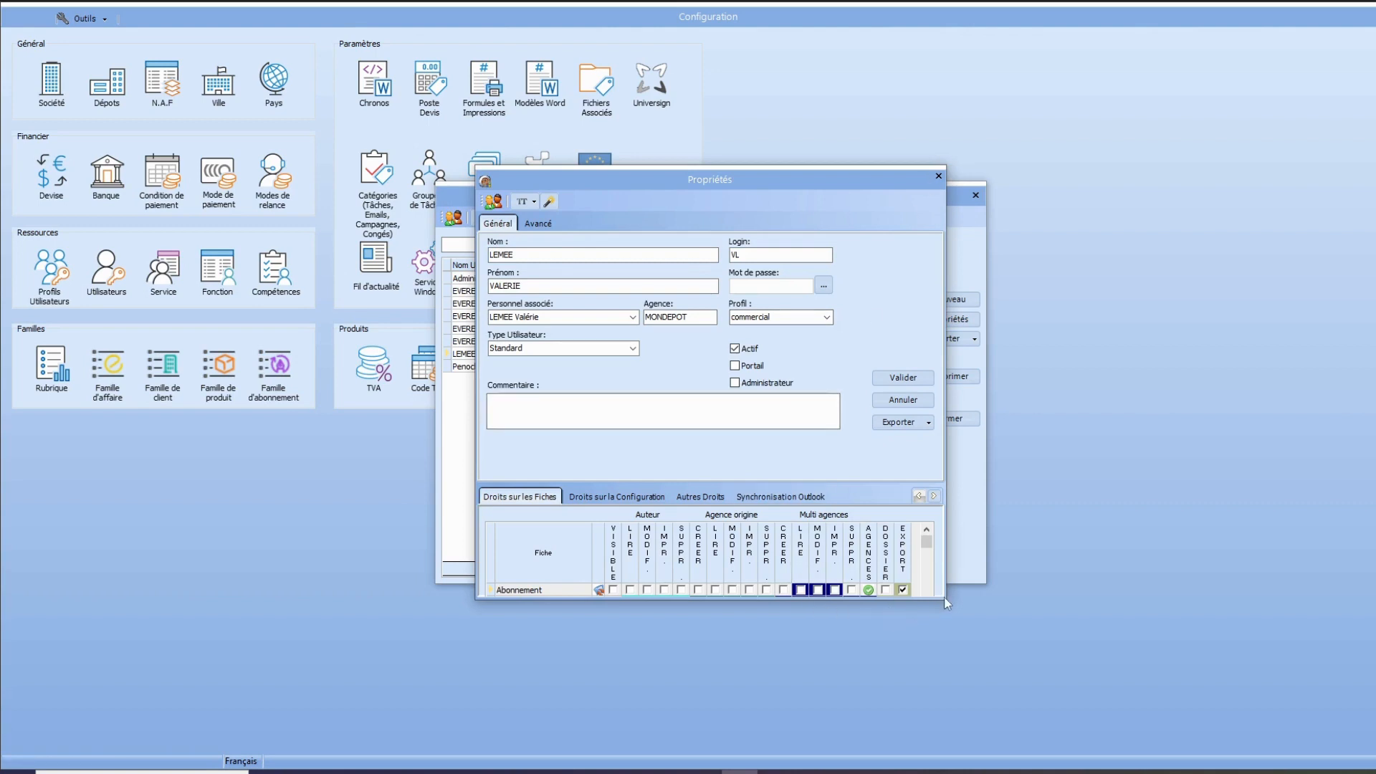
left_click_drag(943, 600, 1159, 772)
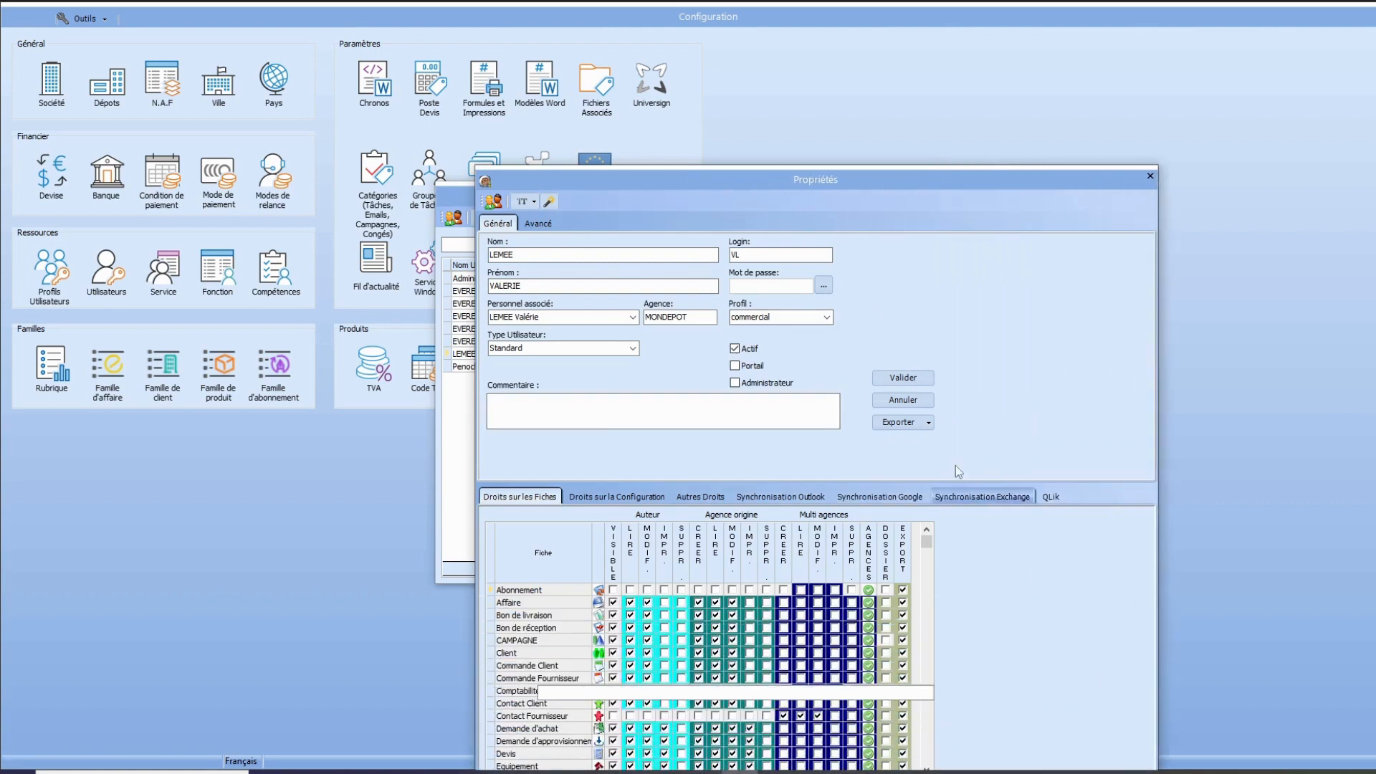
left_click_drag(876, 177, 886, 114)
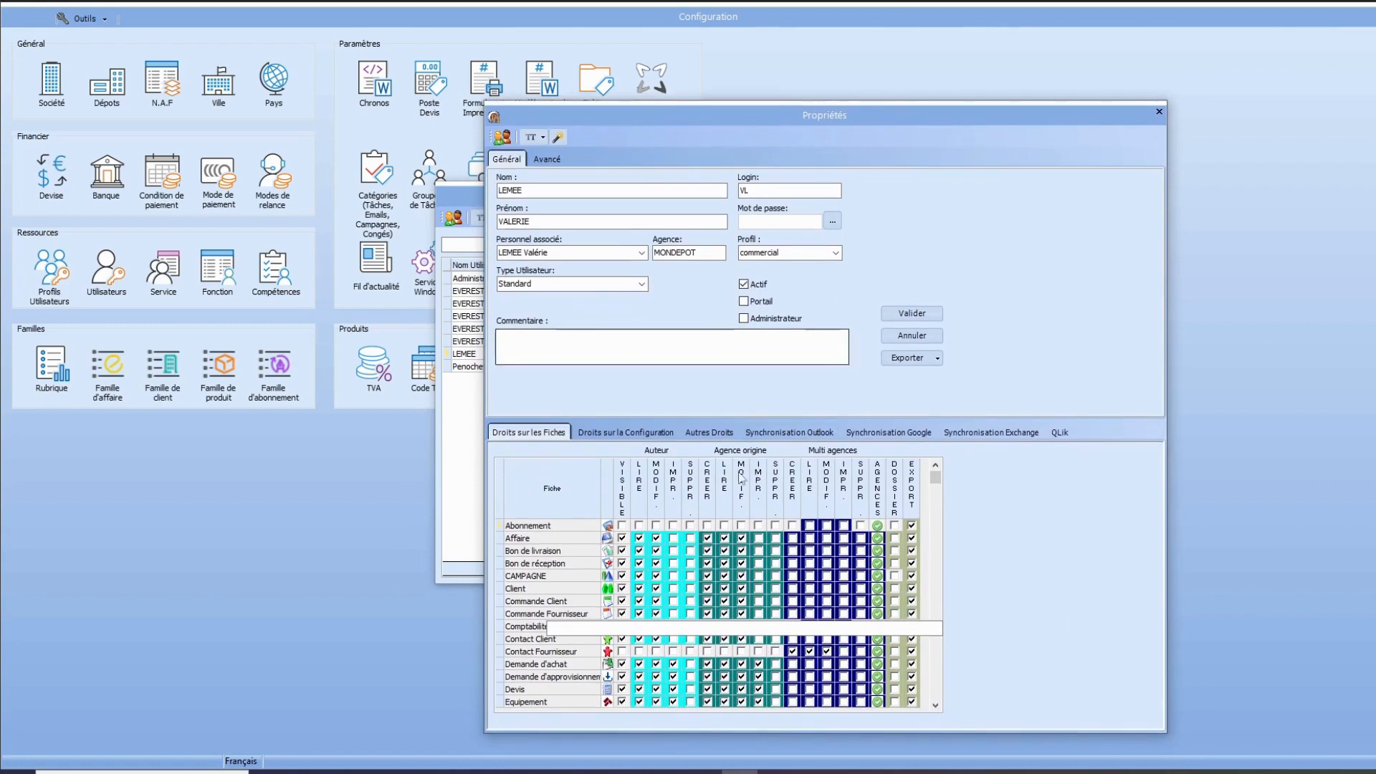
Step: Authorise Données personnelles among the commercial user's other rights and close the user's properties
left_click(713, 432)
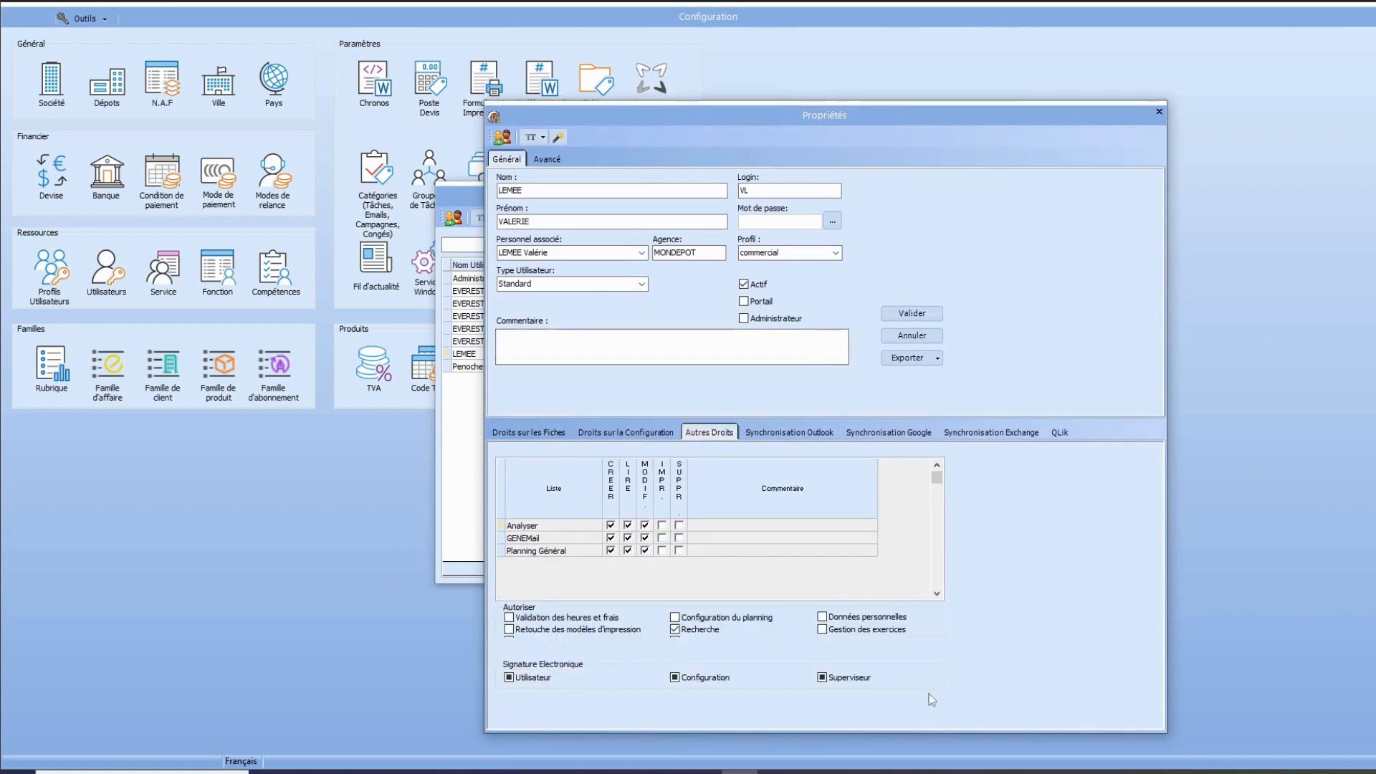
left_click(823, 616)
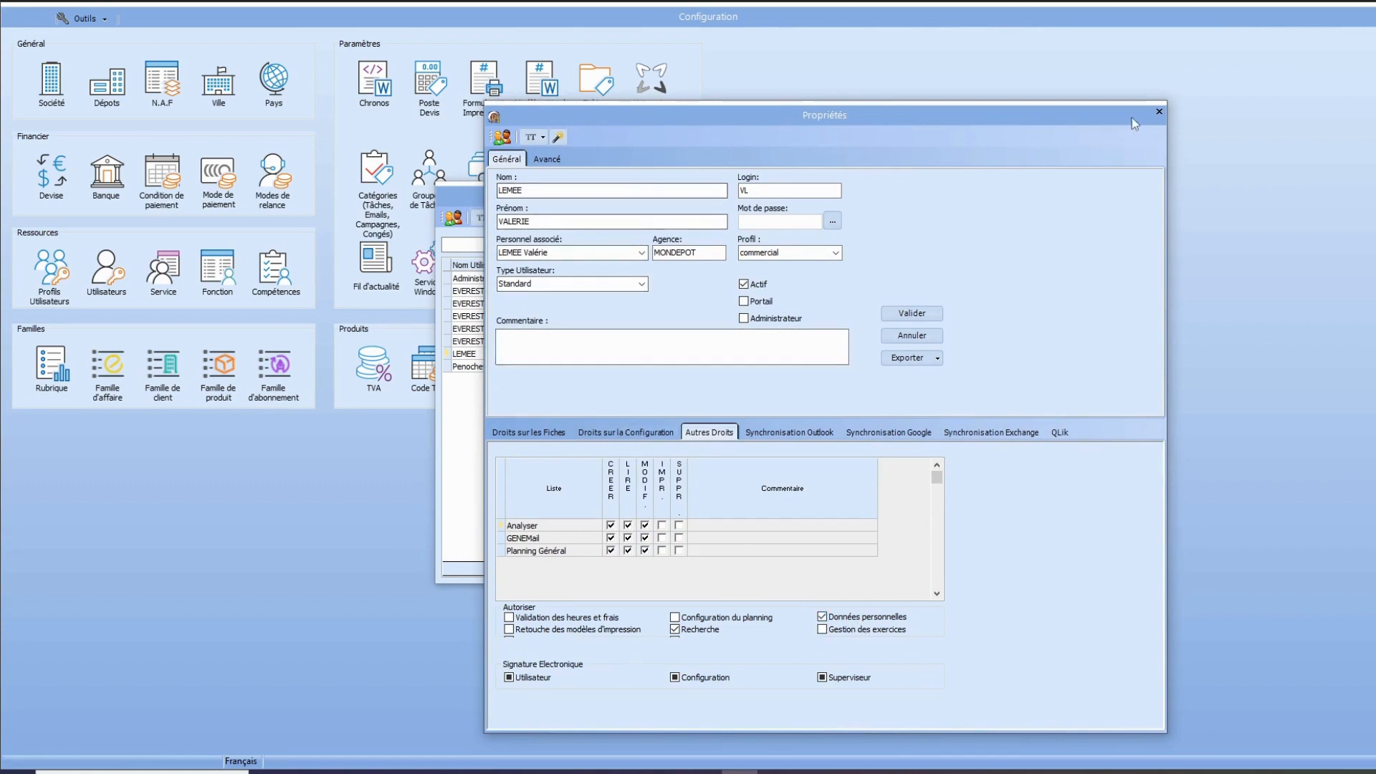
left_click(1159, 113)
left_click(688, 441)
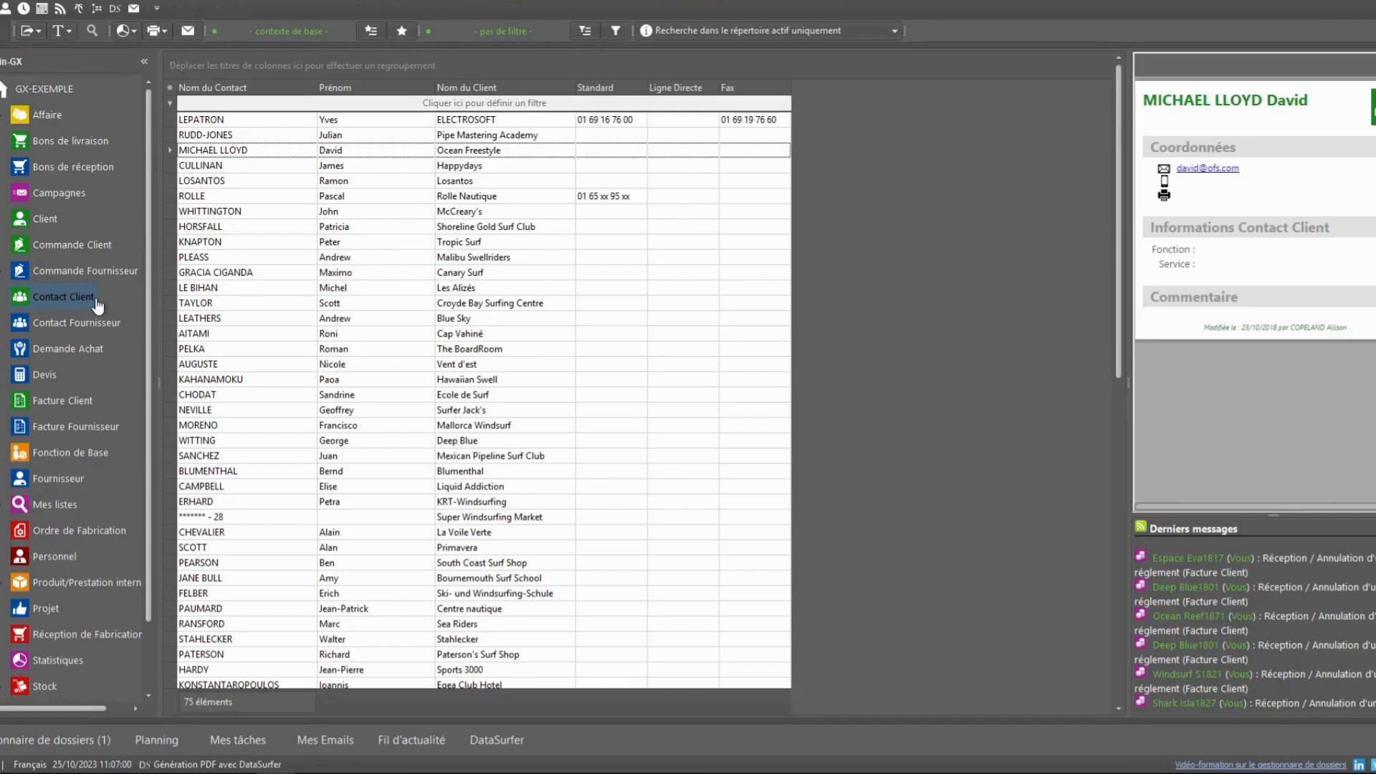
Step: Open the fifth client contact in the list and update its personal data proposal
double_click(238, 181)
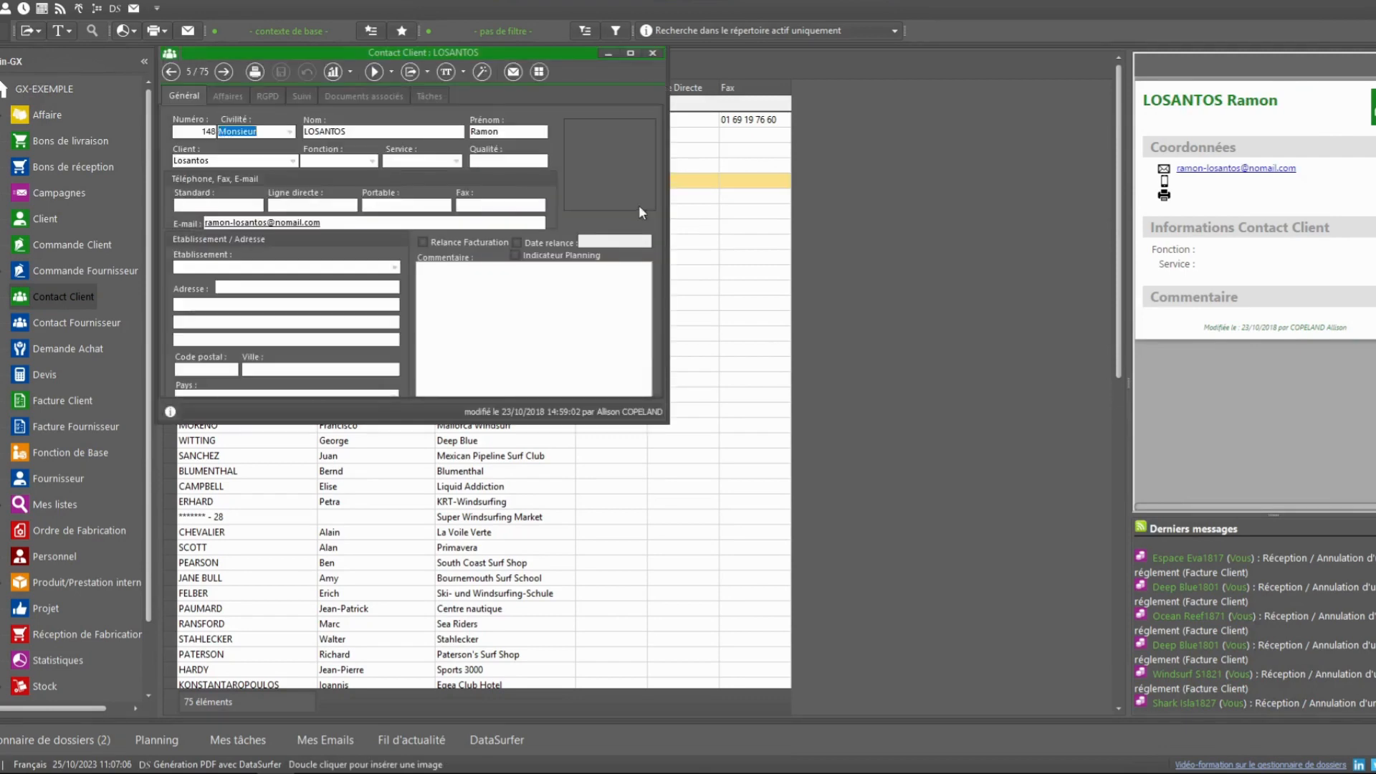
left_click(389, 76)
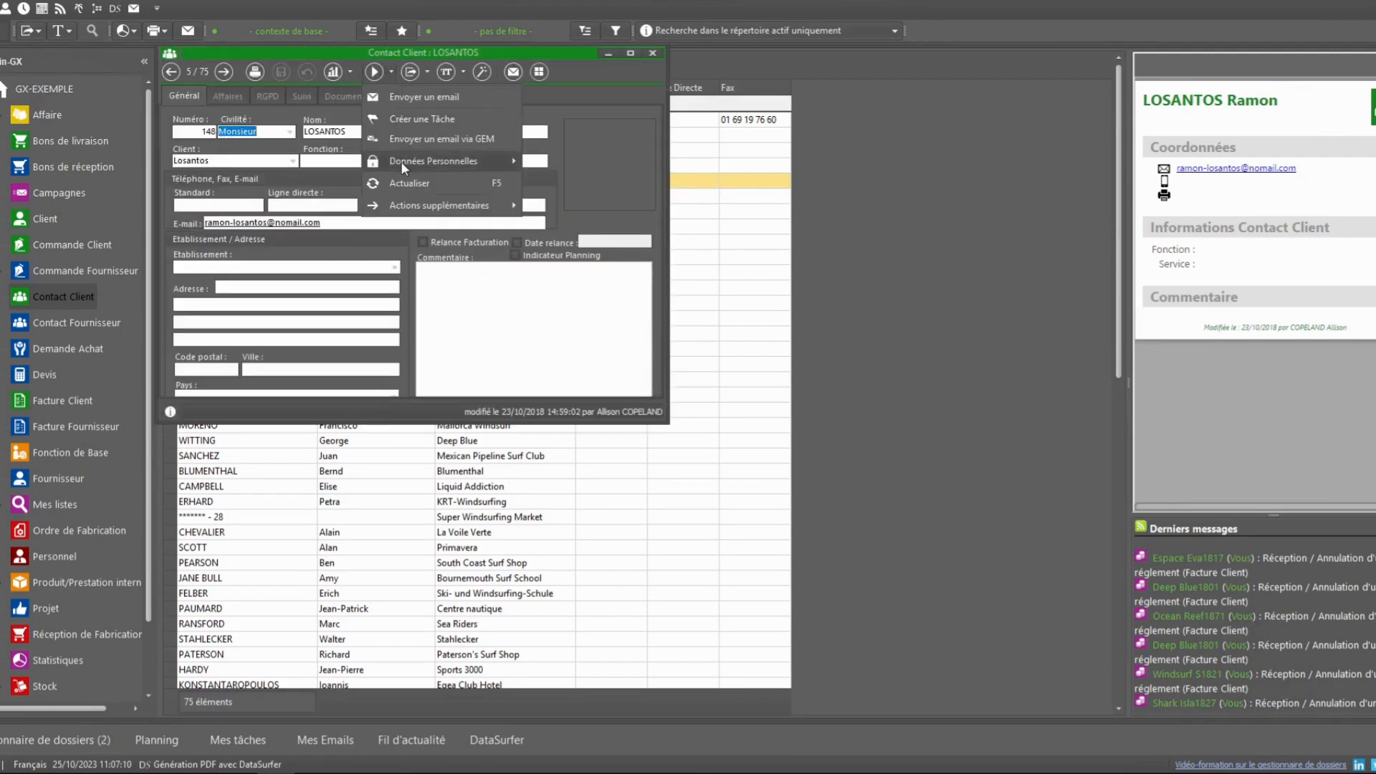
mouse_move(401, 161)
left_click(558, 161)
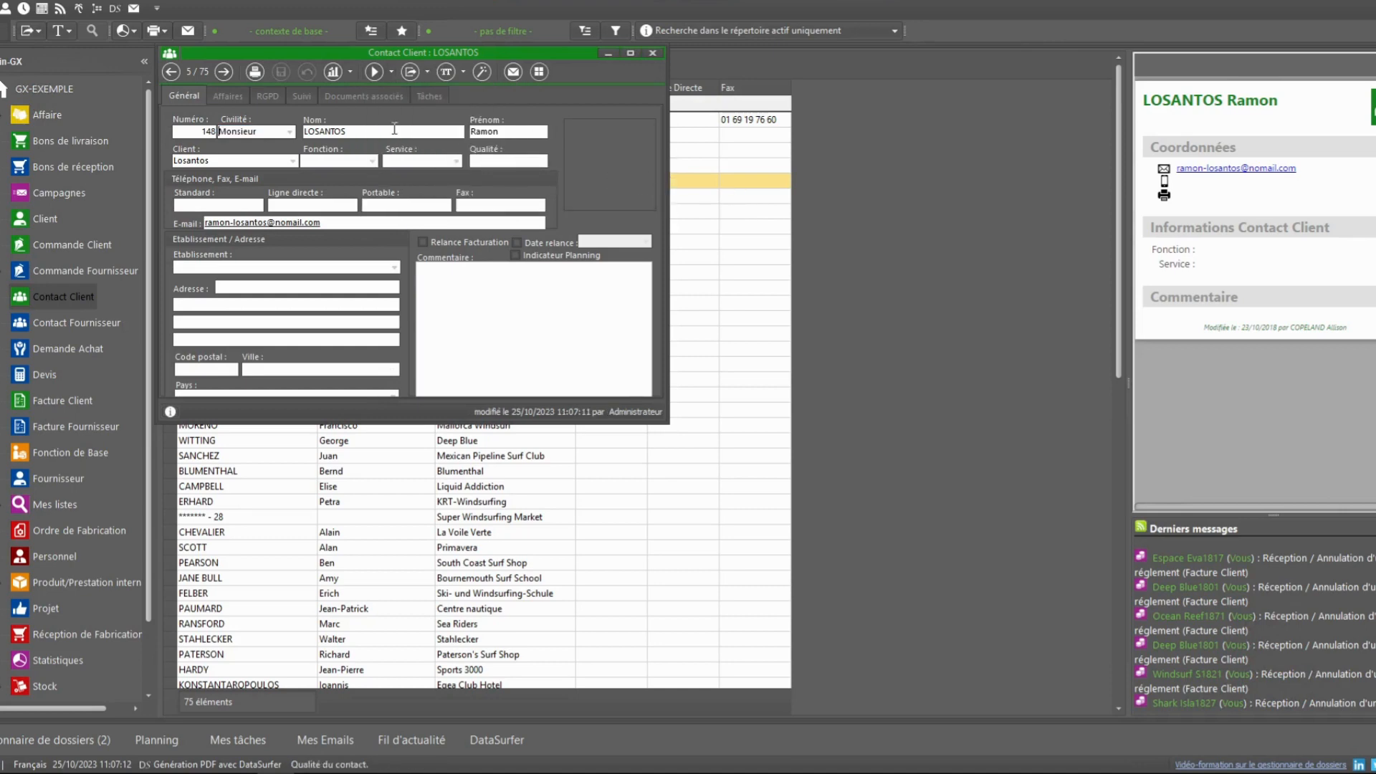
Step: Display the contact's RGPD information in an enlarged window and add a consent dated 25/10/2023
left_click(268, 96)
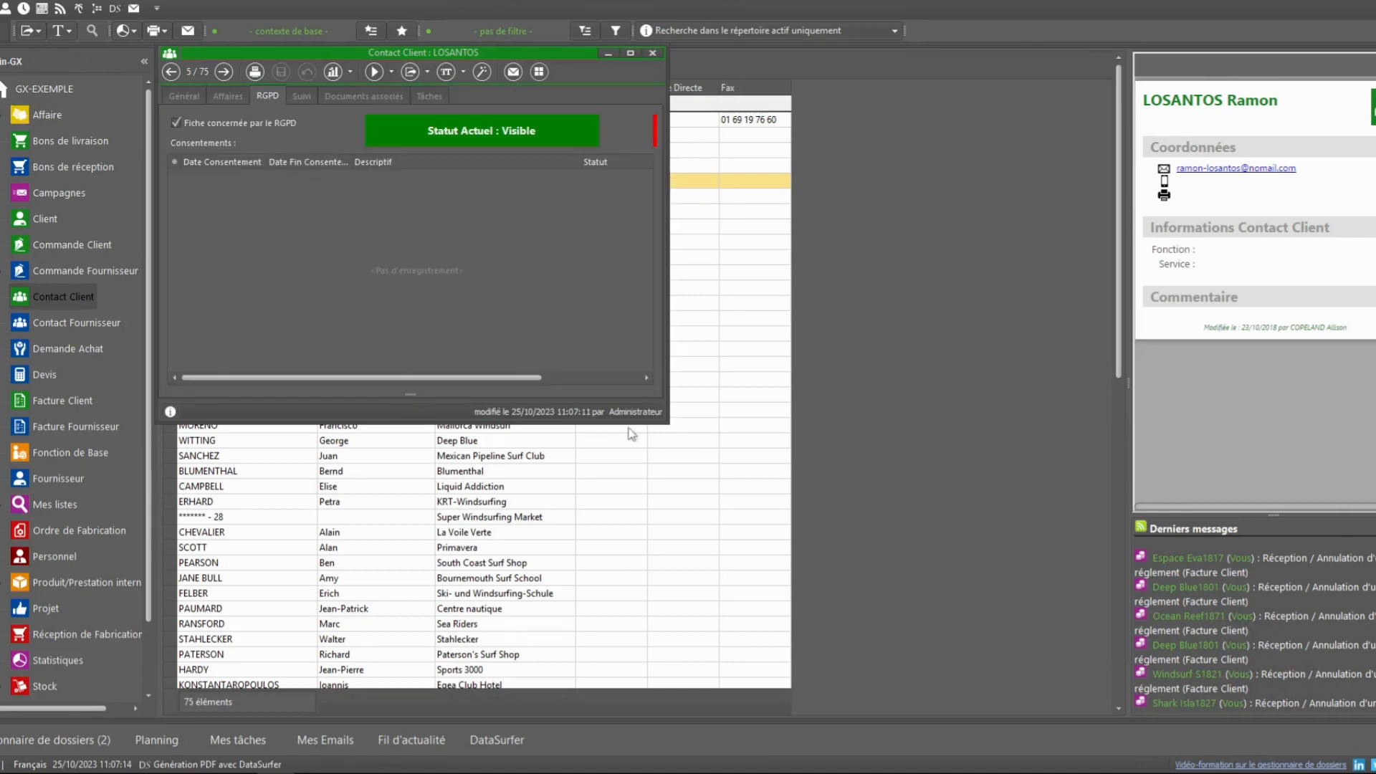
left_click_drag(668, 422, 1073, 615)
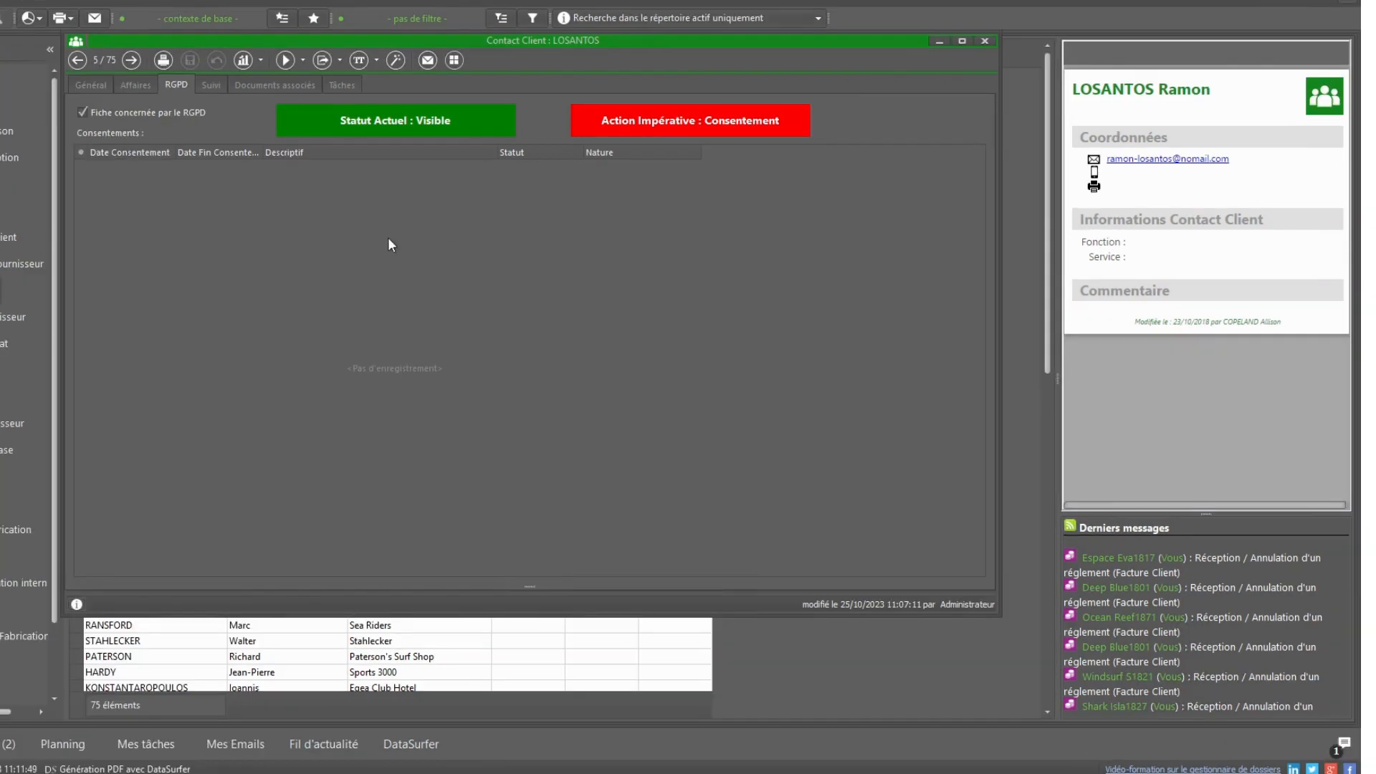
left_click(389, 238)
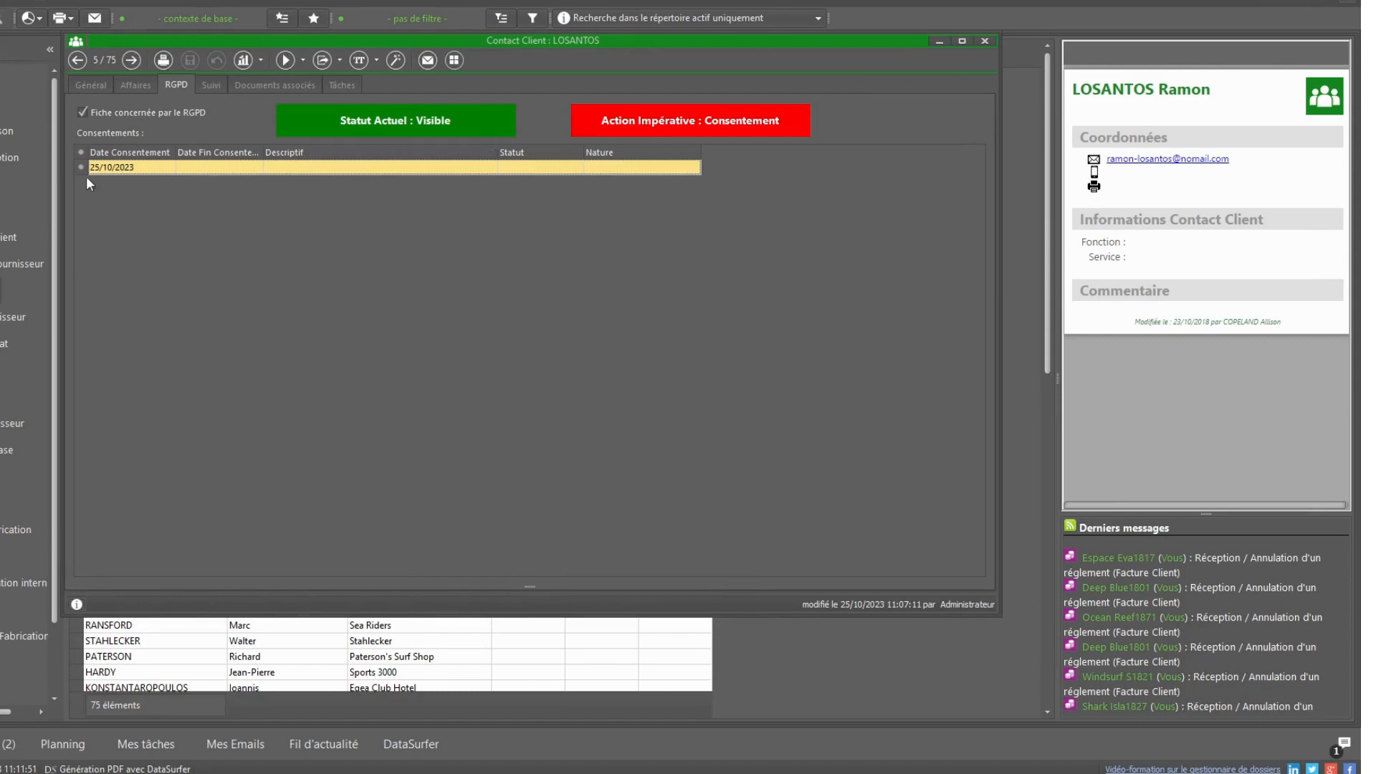
left_click(339, 169)
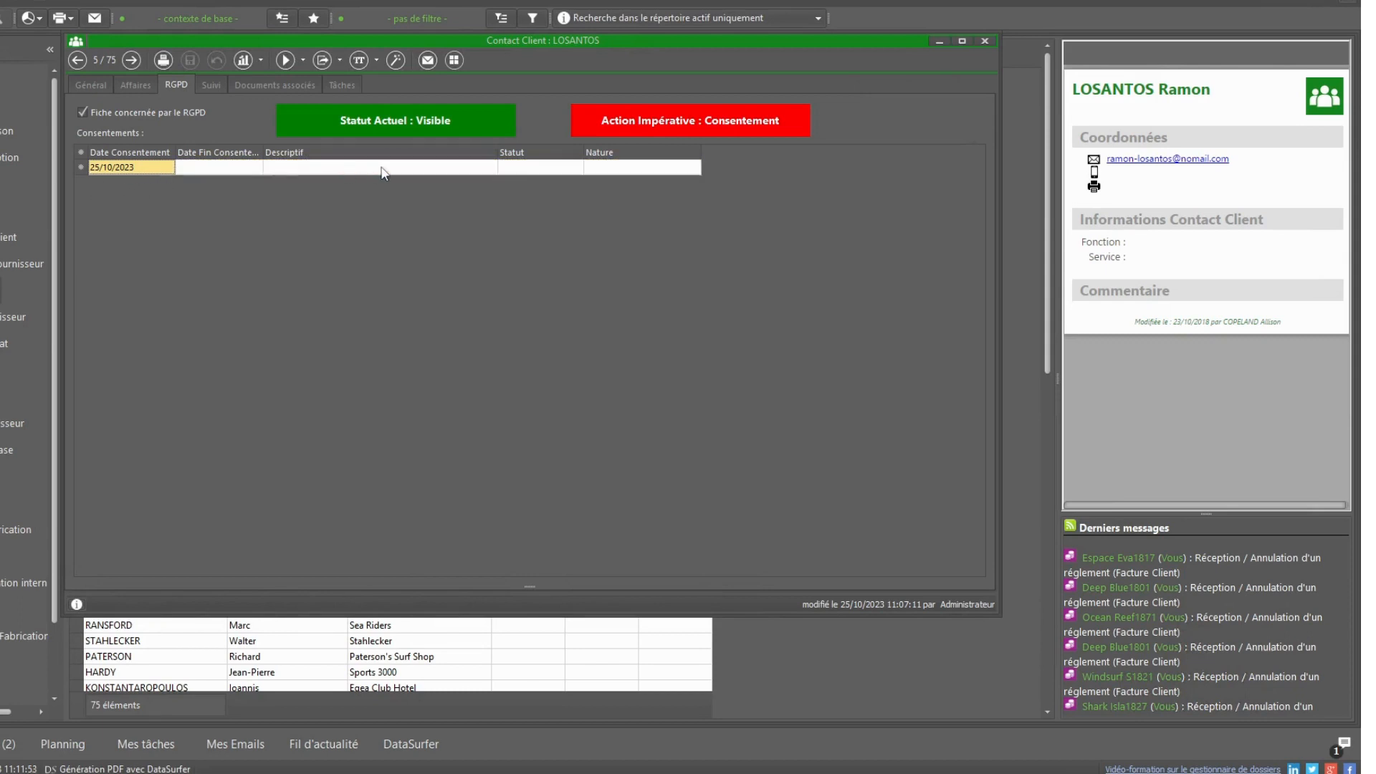
Step: Set the consent's end date to 20/10/2024
left_click(244, 168)
left_click(255, 168)
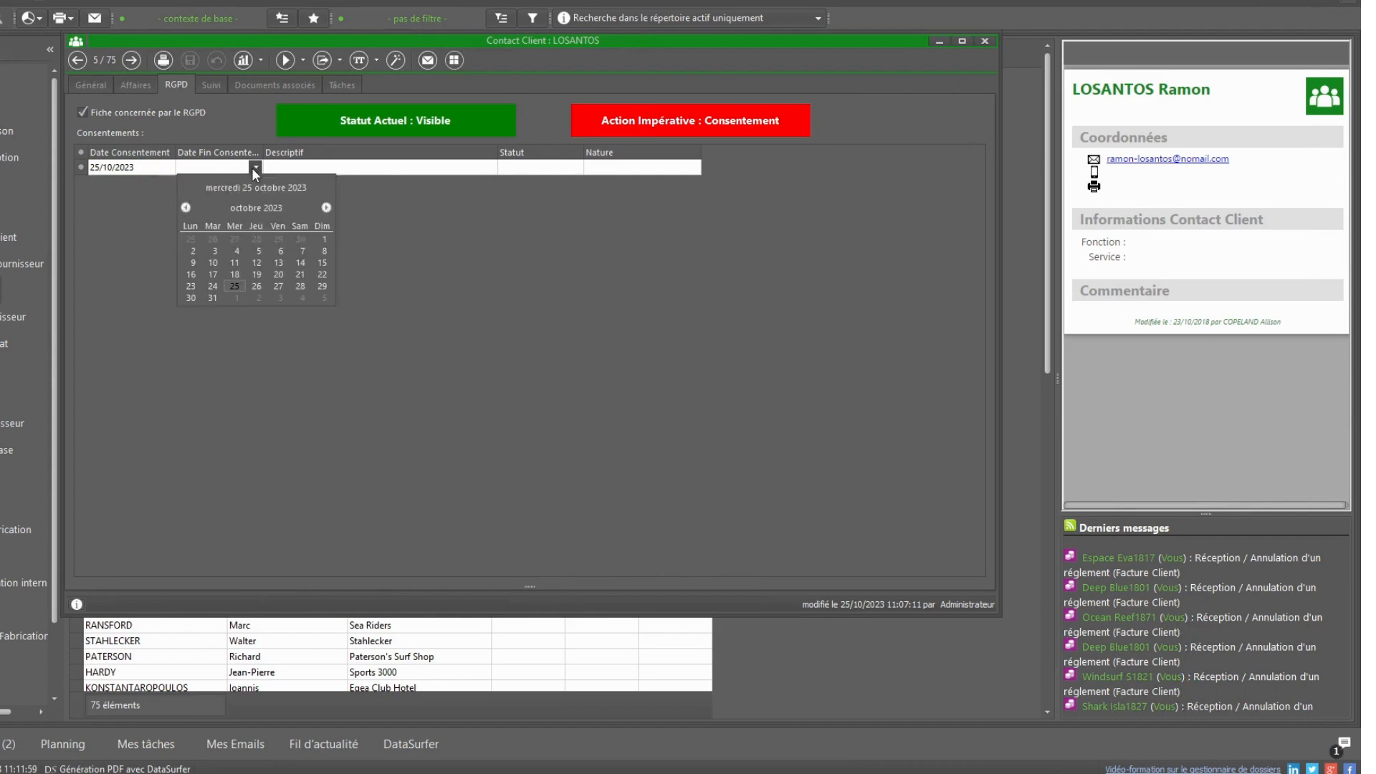
left_click(265, 205)
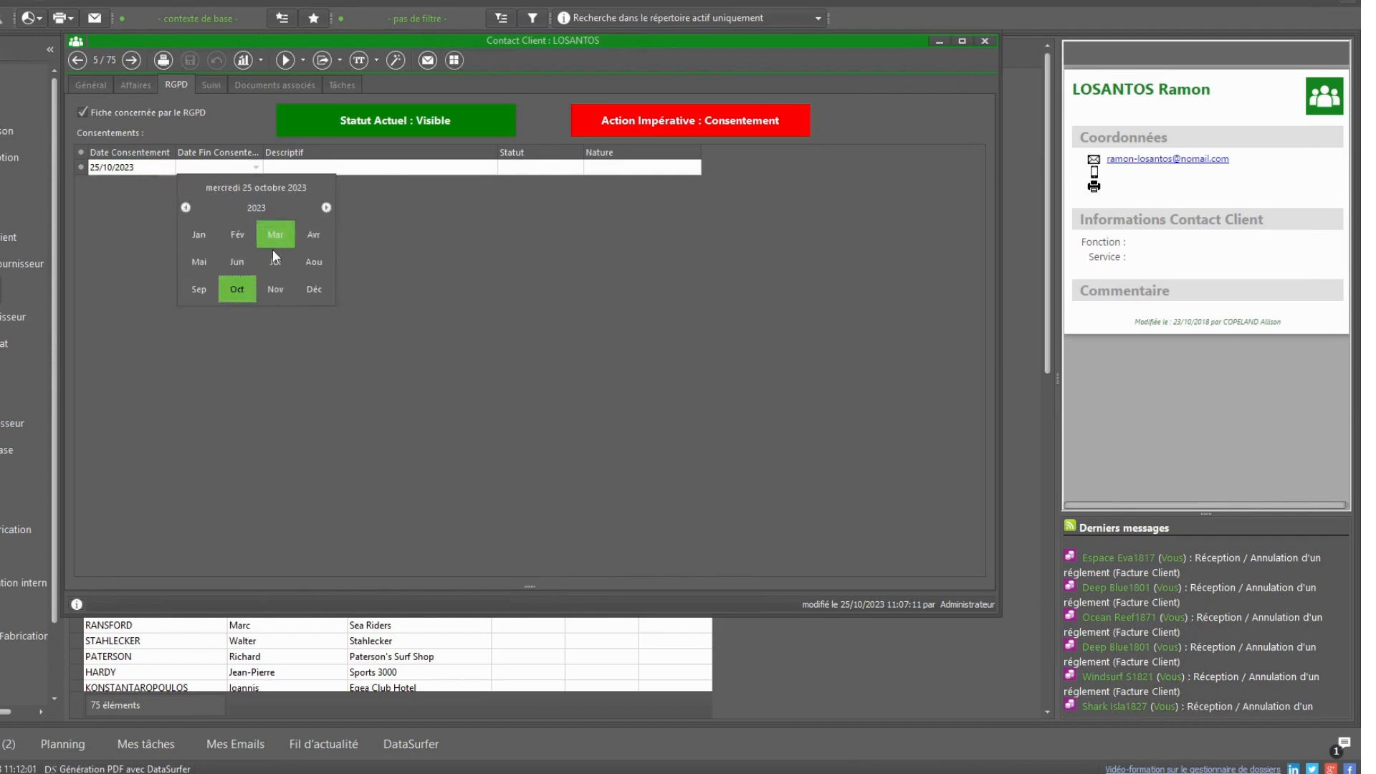
left_click(326, 207)
left_click(245, 295)
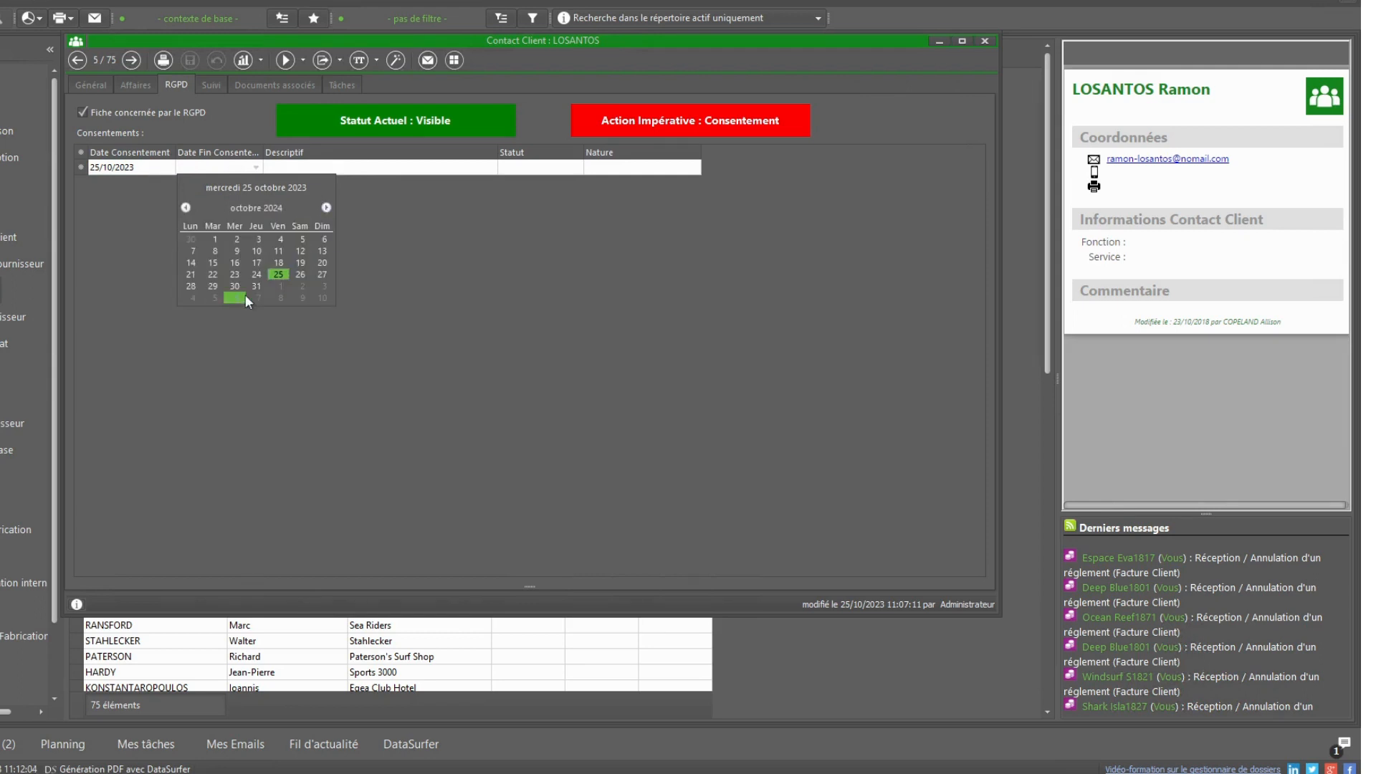
left_click(322, 263)
Step: Enter "Campagne e mailing avec consebtement de données le 20 octobre" as the consent's description
left_click(376, 169)
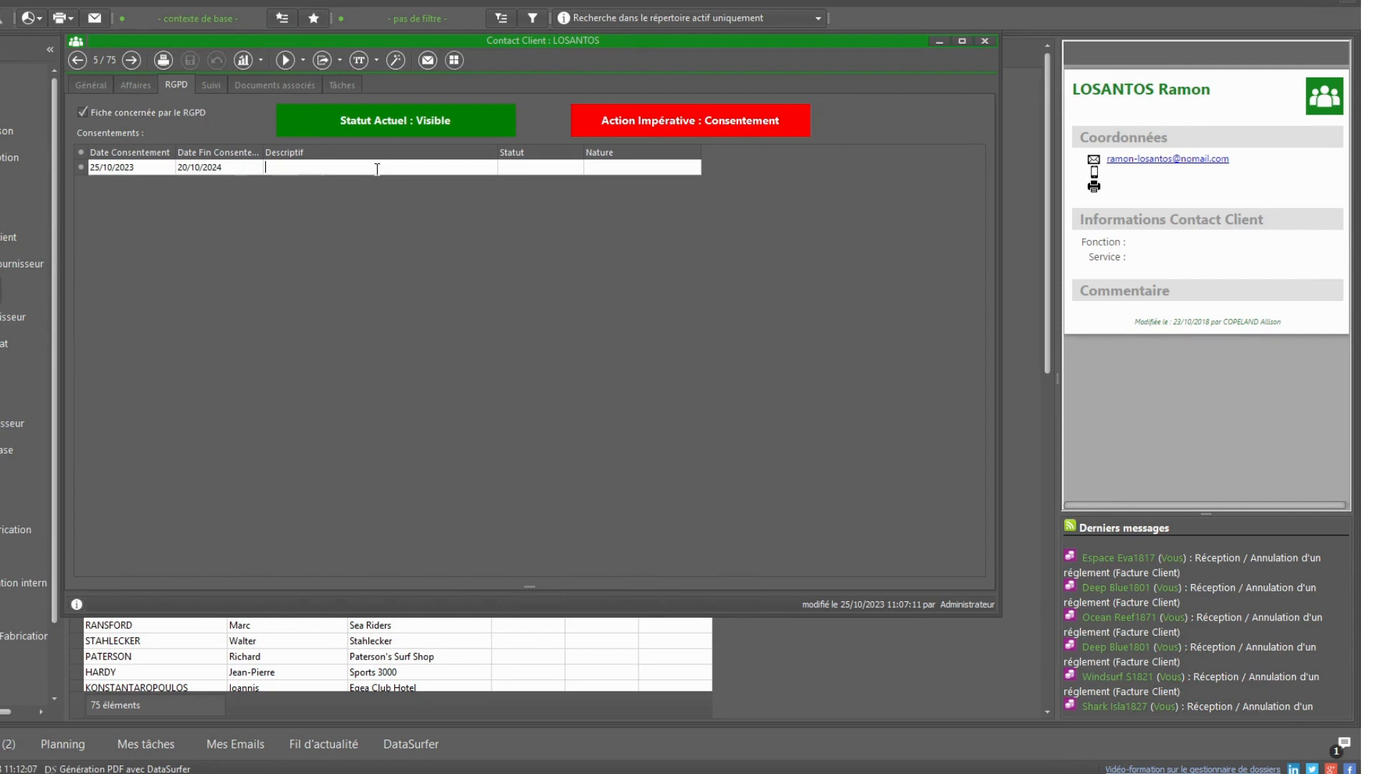
type("Campagne e mailing ace")
key("BackSpace")
key("BackSpace")
type("vec consebtement")
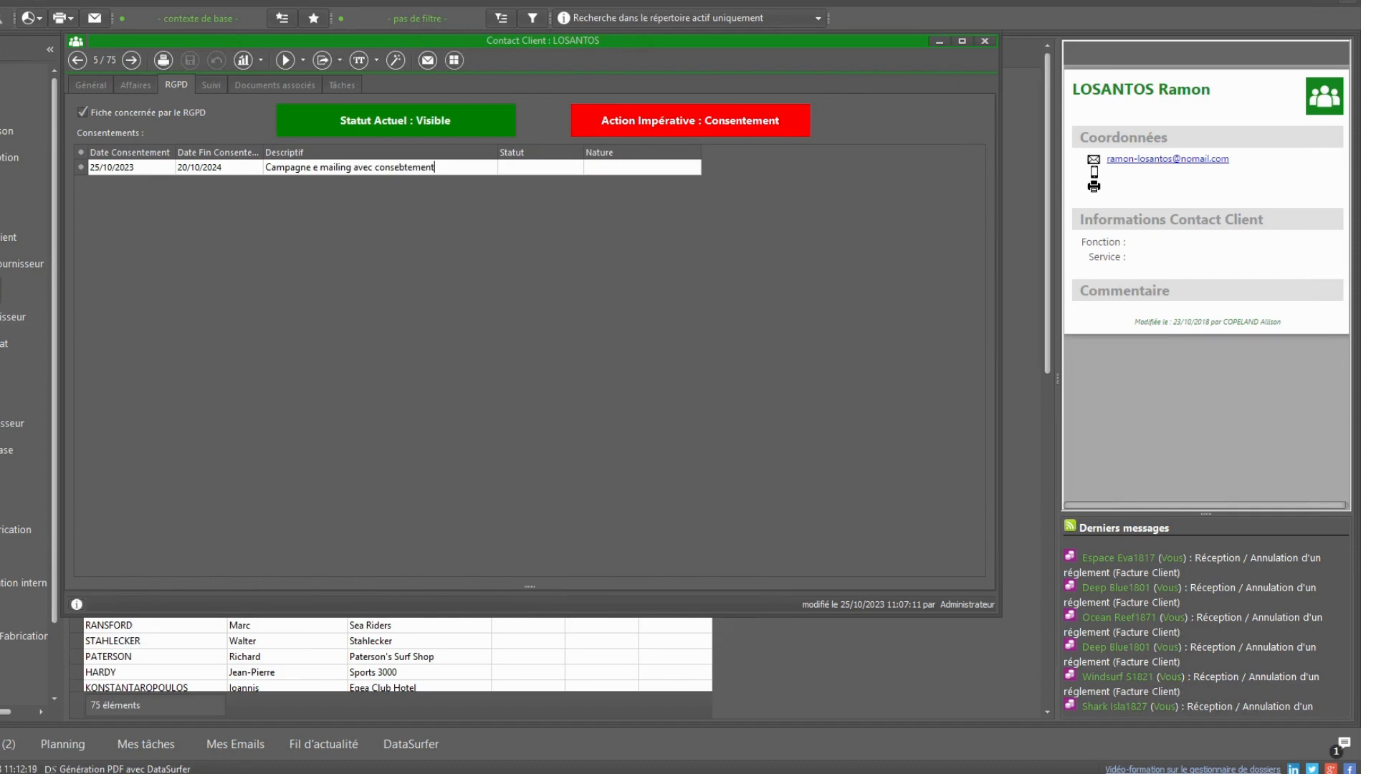
type(" de données le 2")
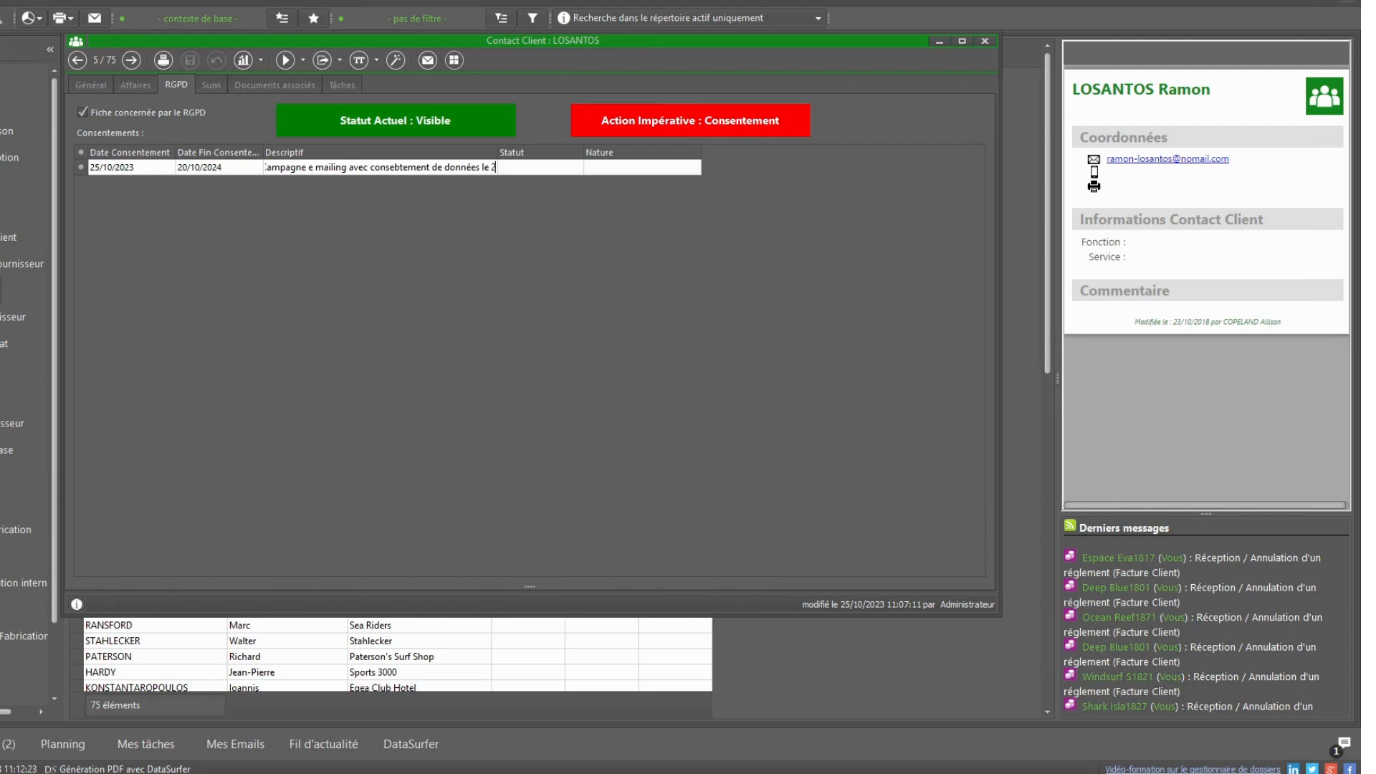
type("0 octobre")
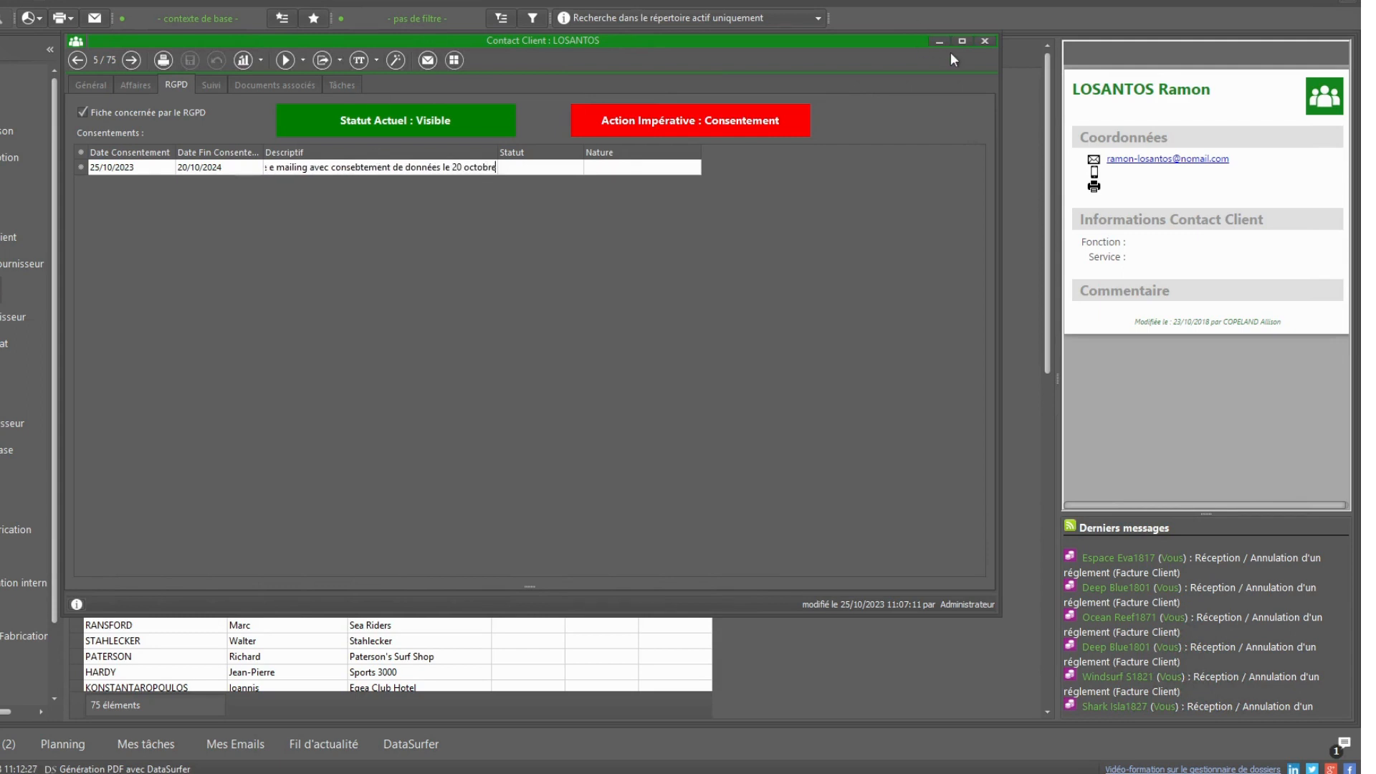
Step: Set the consent's status to Accord and its nature to Informations Commerciales
key("Tab")
left_click(577, 167)
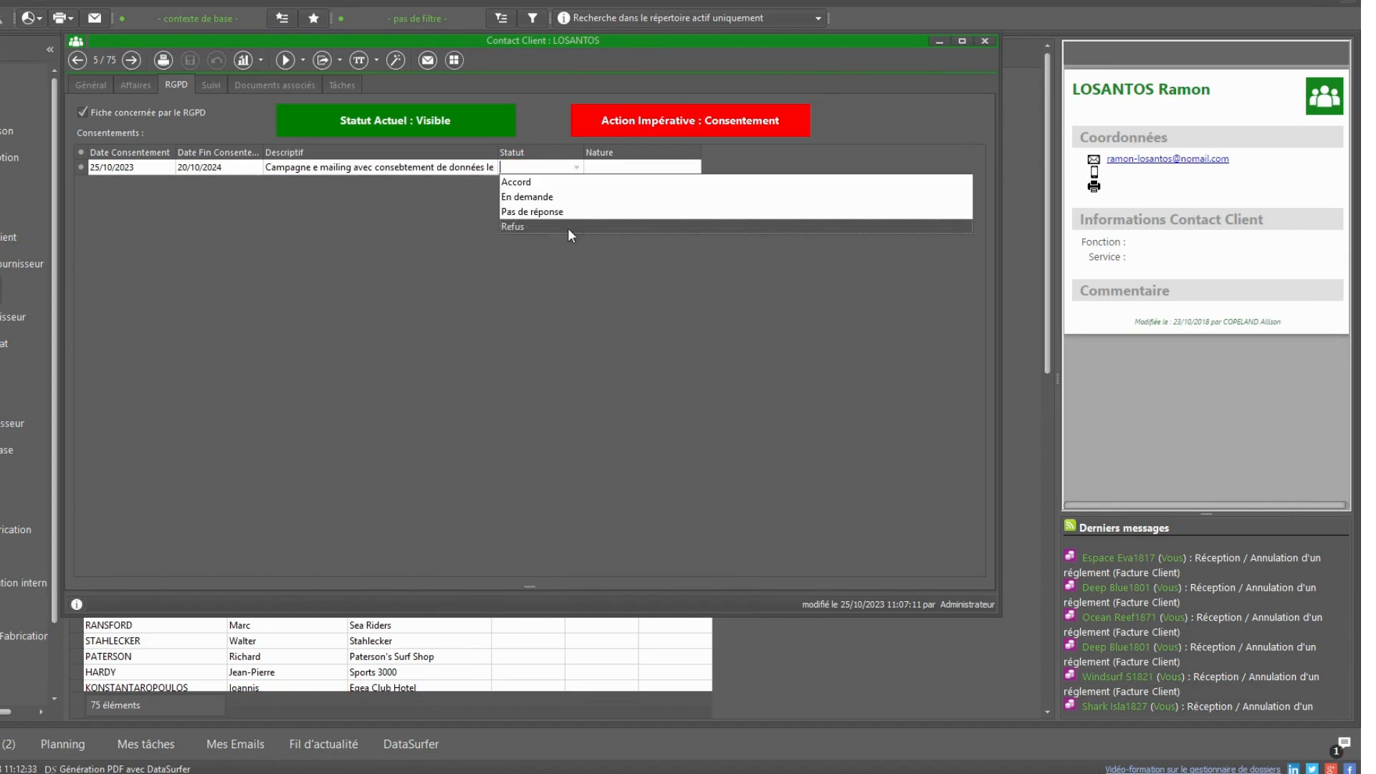
left_click(544, 188)
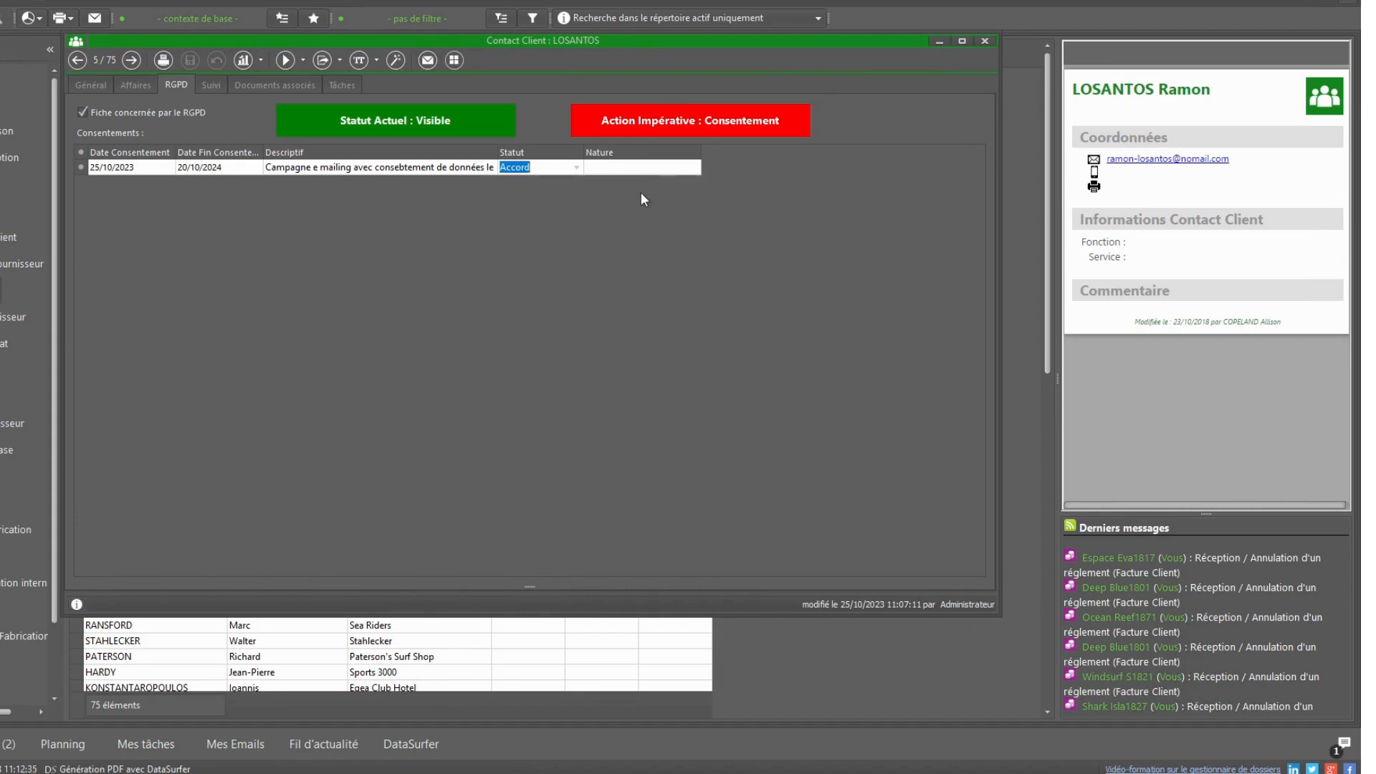
left_click(668, 167)
left_click(694, 169)
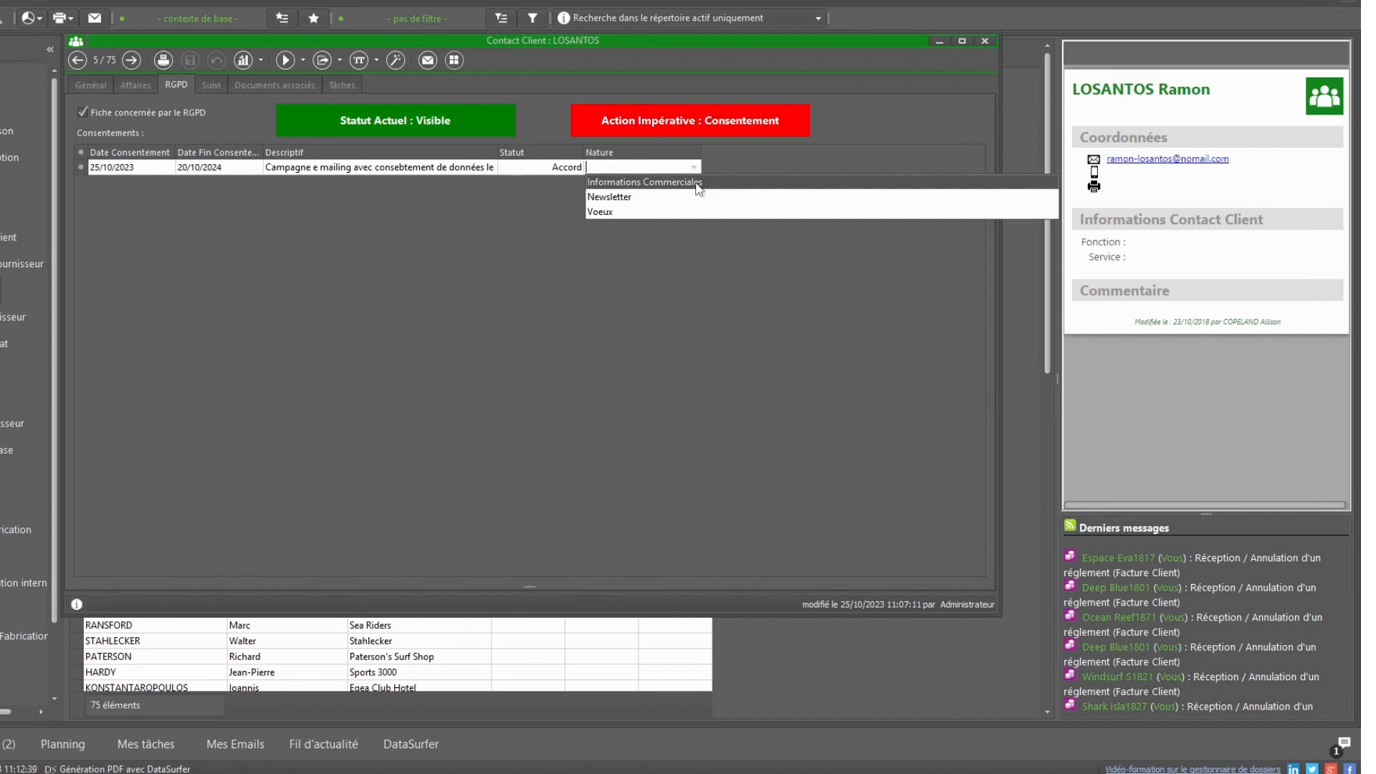
left_click(699, 189)
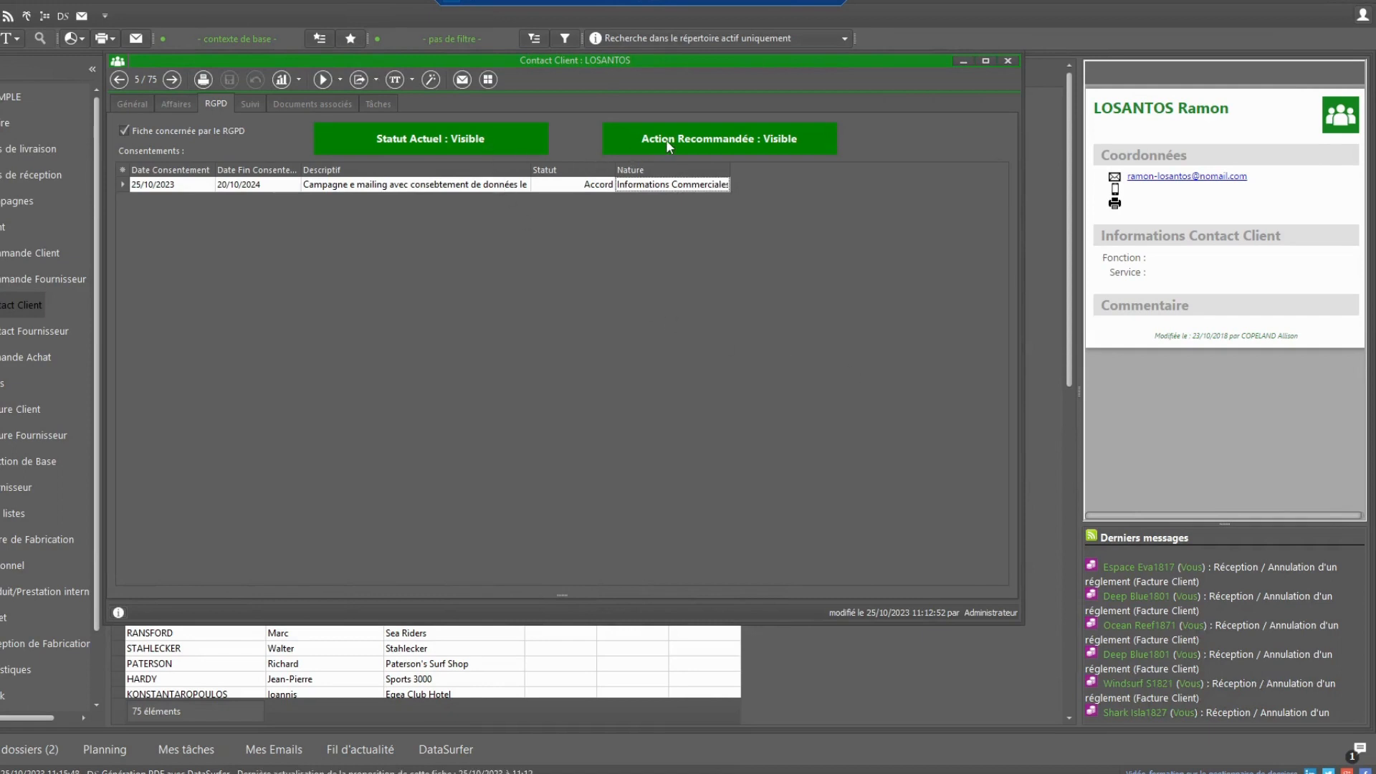
mouse_move(667, 143)
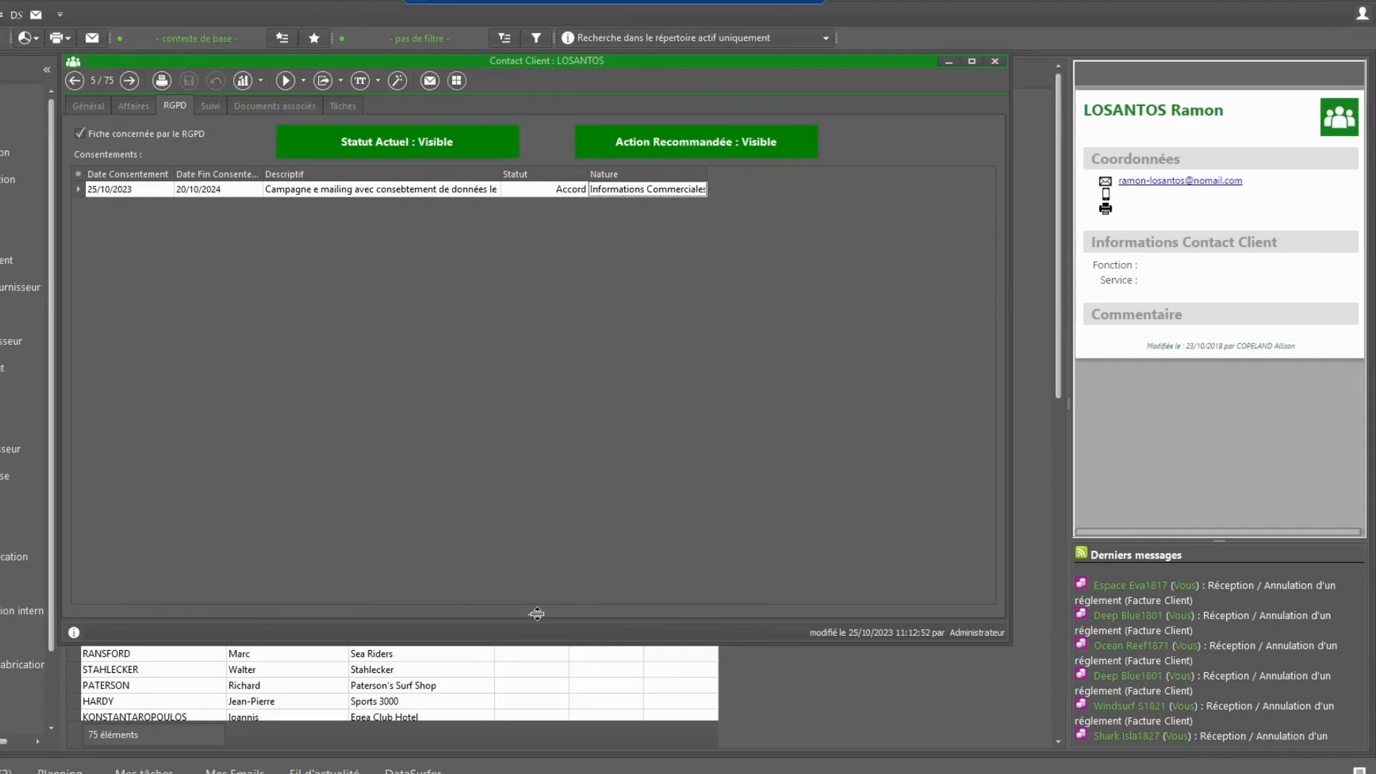
left_click(537, 614)
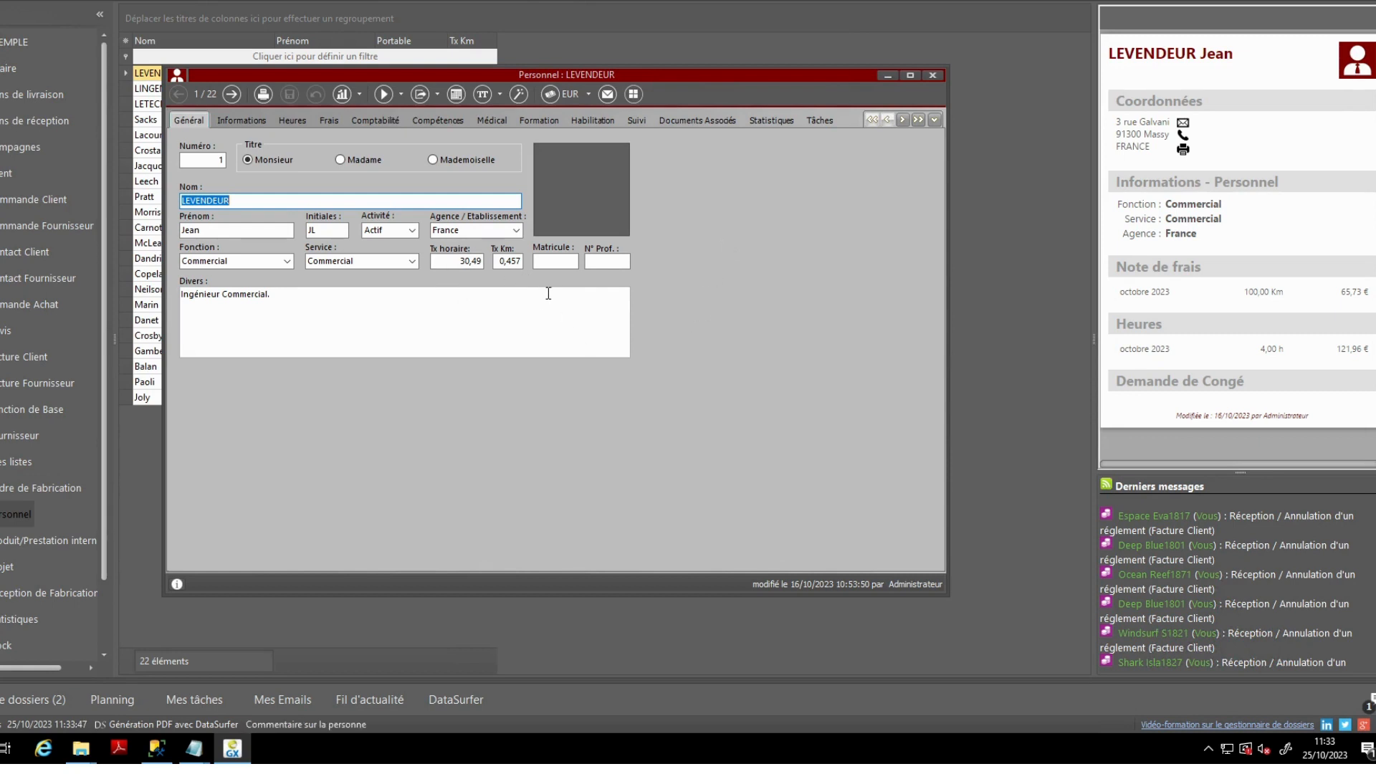
Step: Display the RGPD information of the open personnel record and update its personal data proposal
left_click(243, 127)
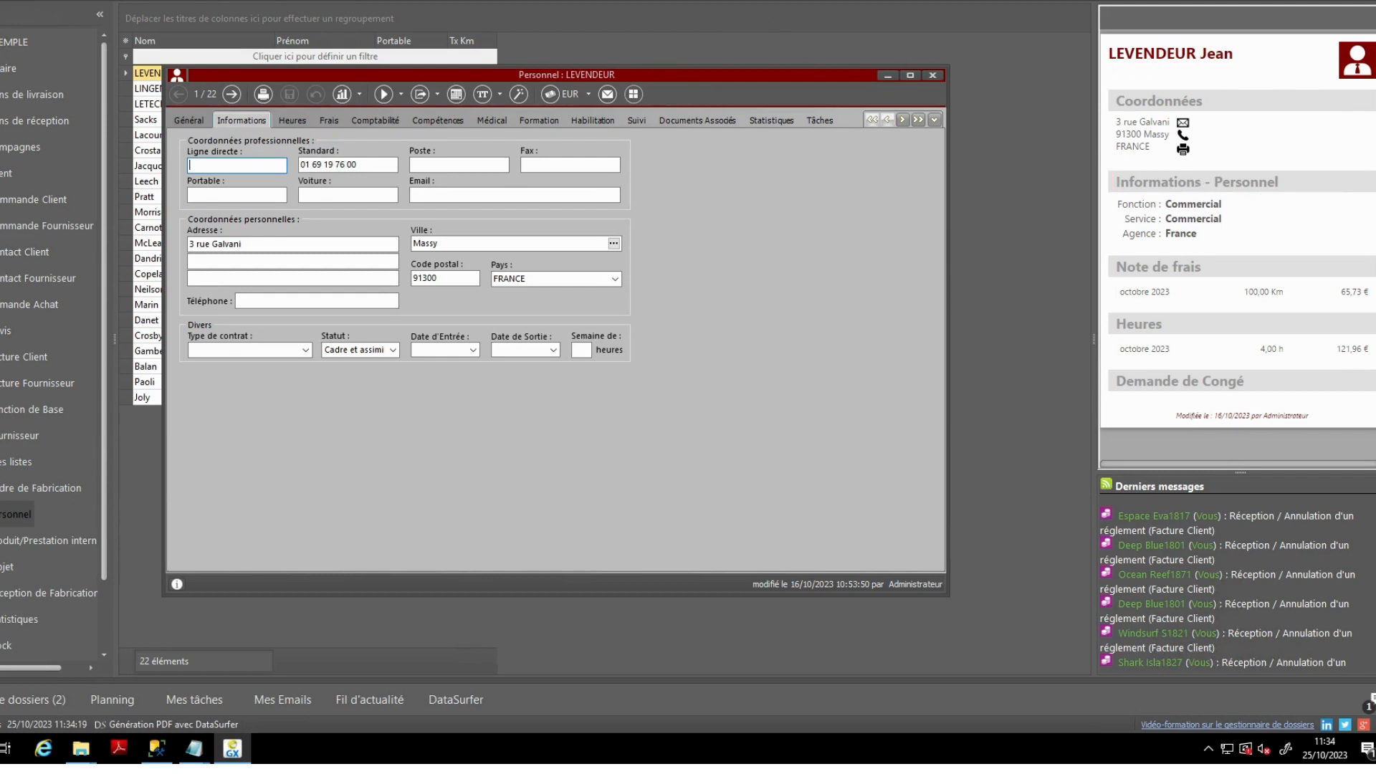
left_click(934, 120)
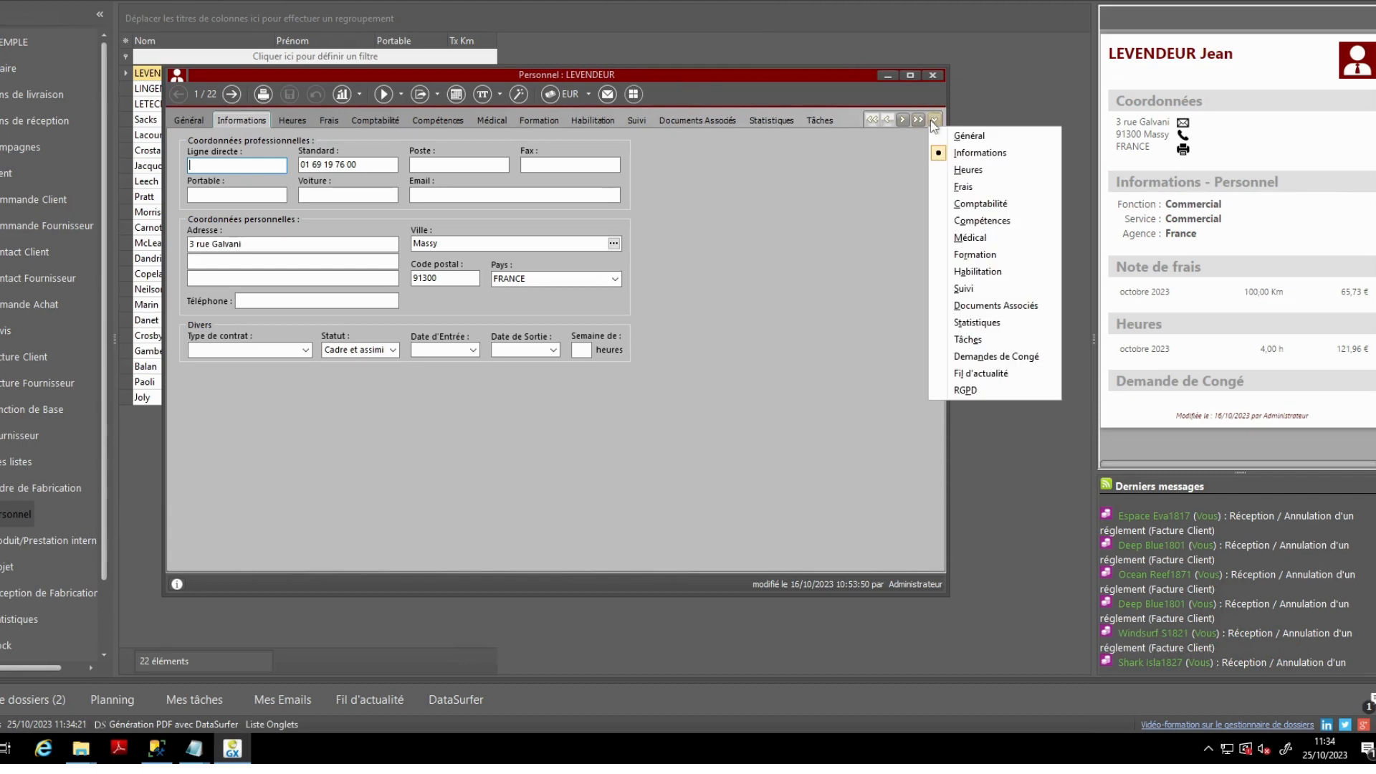
left_click(981, 390)
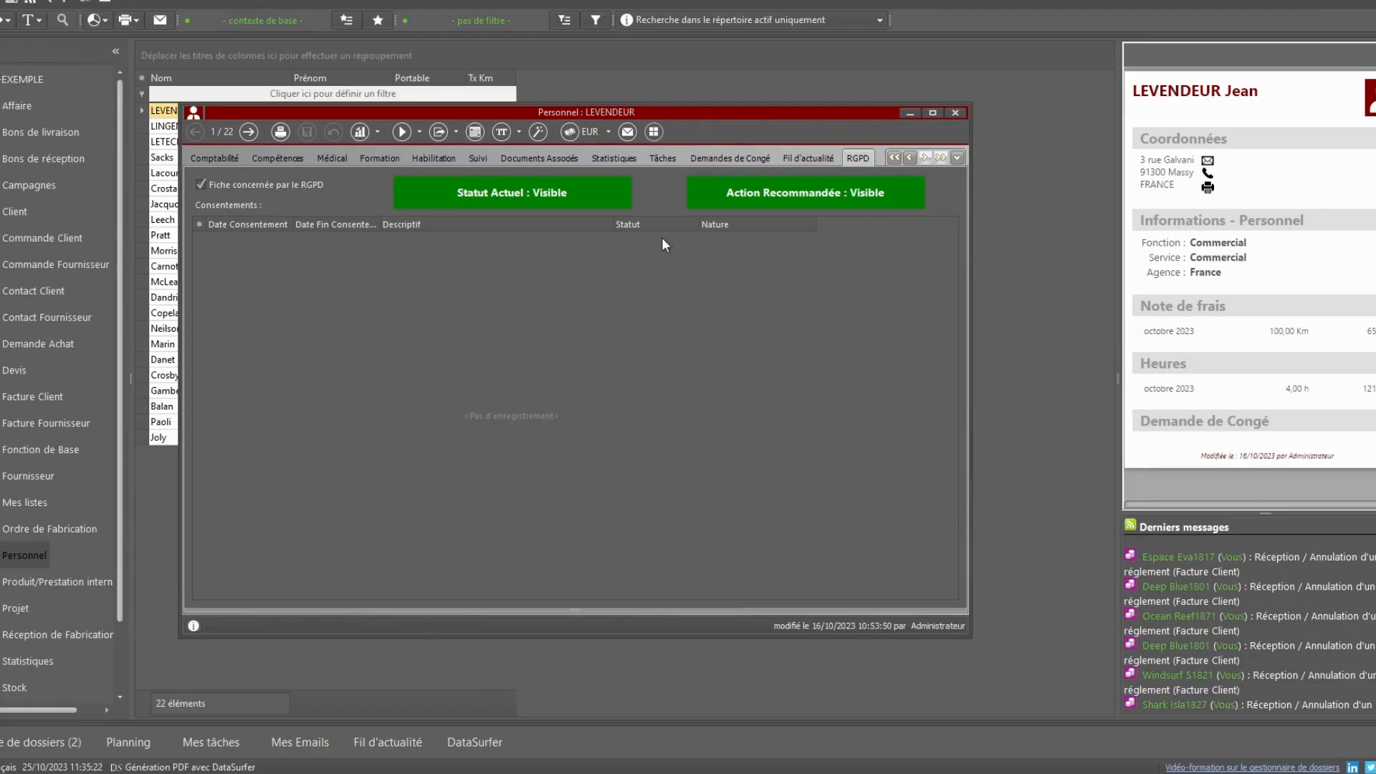
left_click(419, 132)
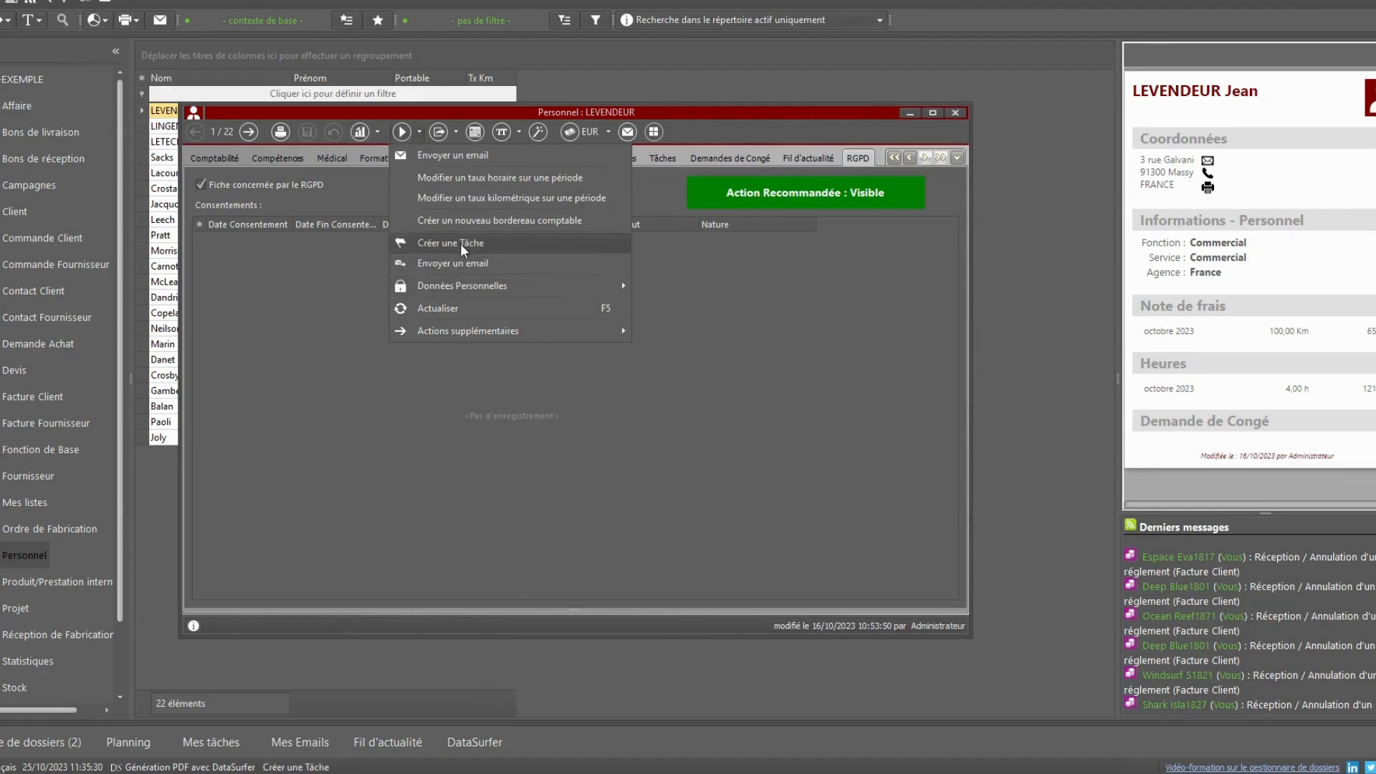
mouse_move(473, 286)
left_click(697, 286)
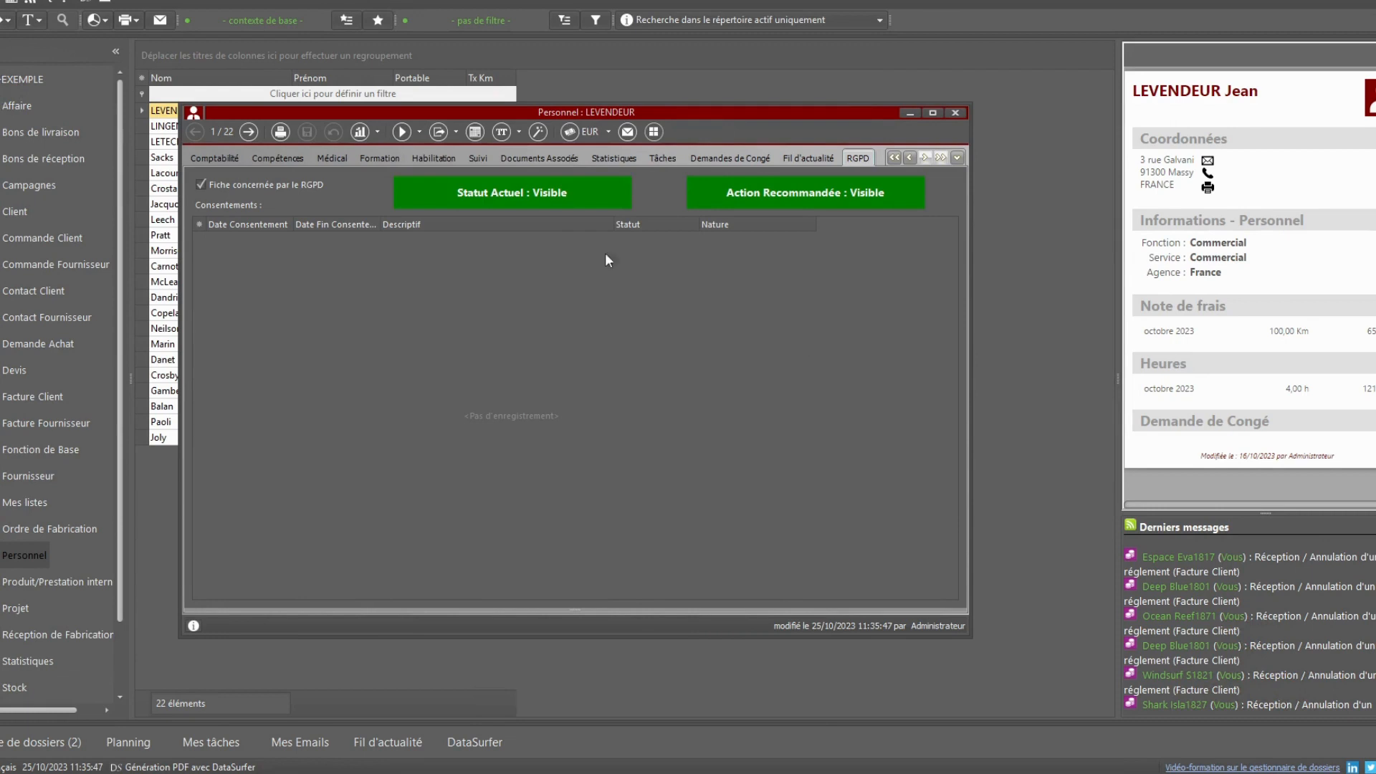
Step: Make the open personnel record provisionally anonymous and confirm the anonymisation
left_click(421, 133)
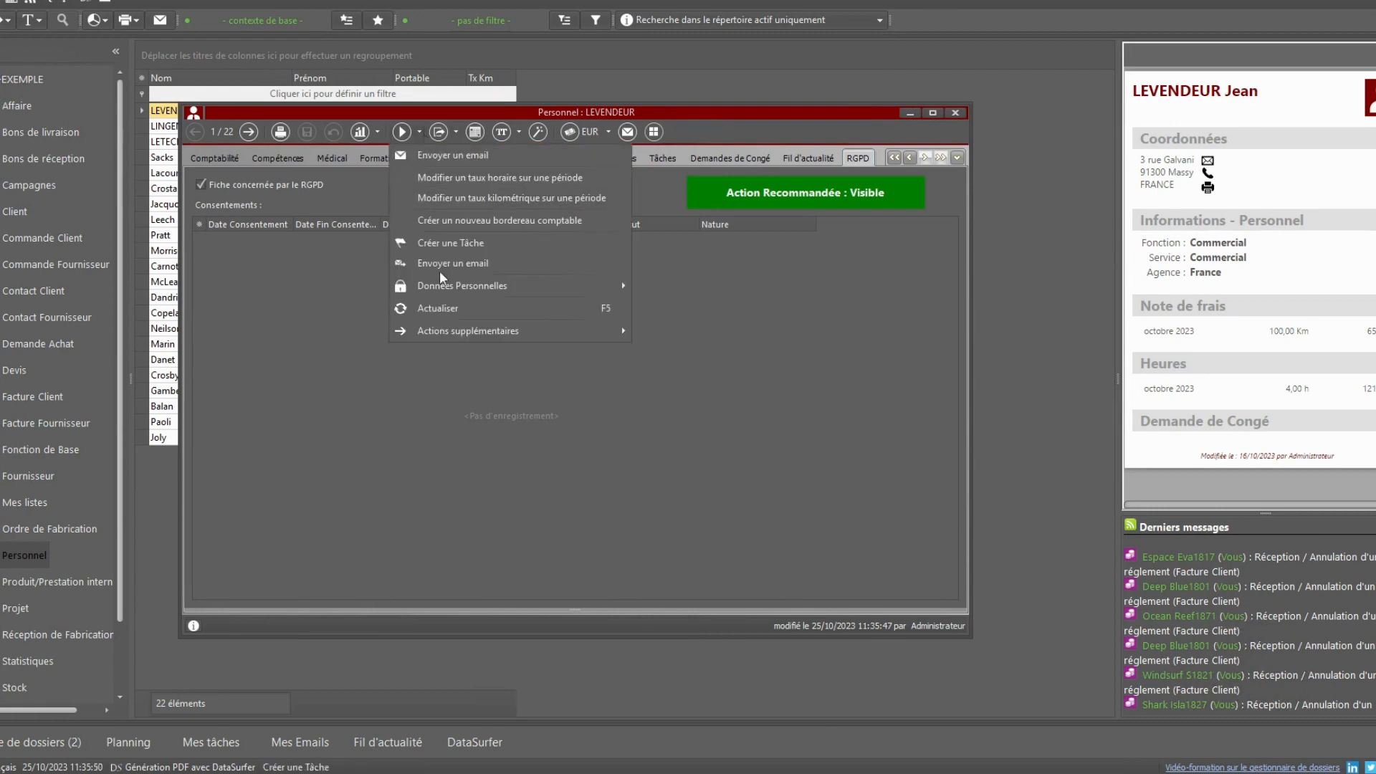
mouse_move(444, 289)
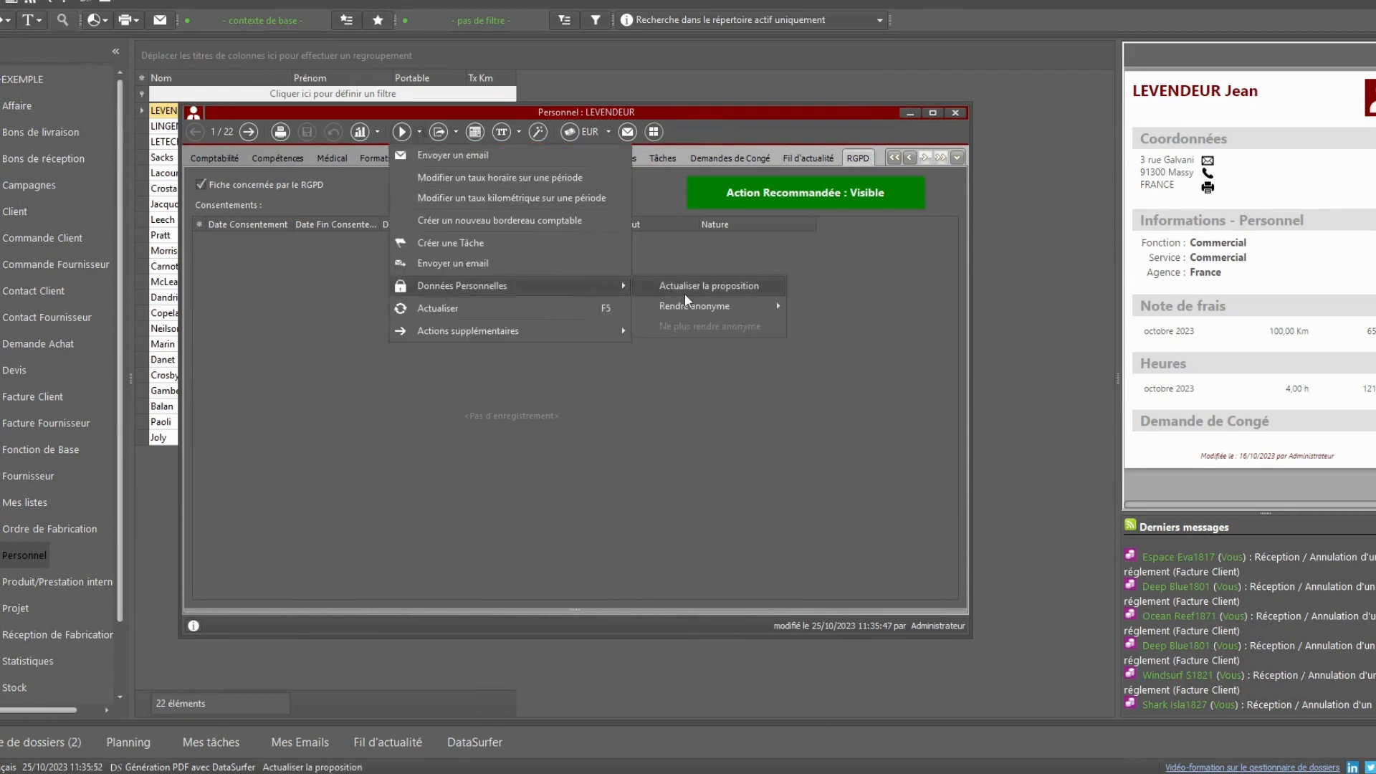
mouse_move(696, 314)
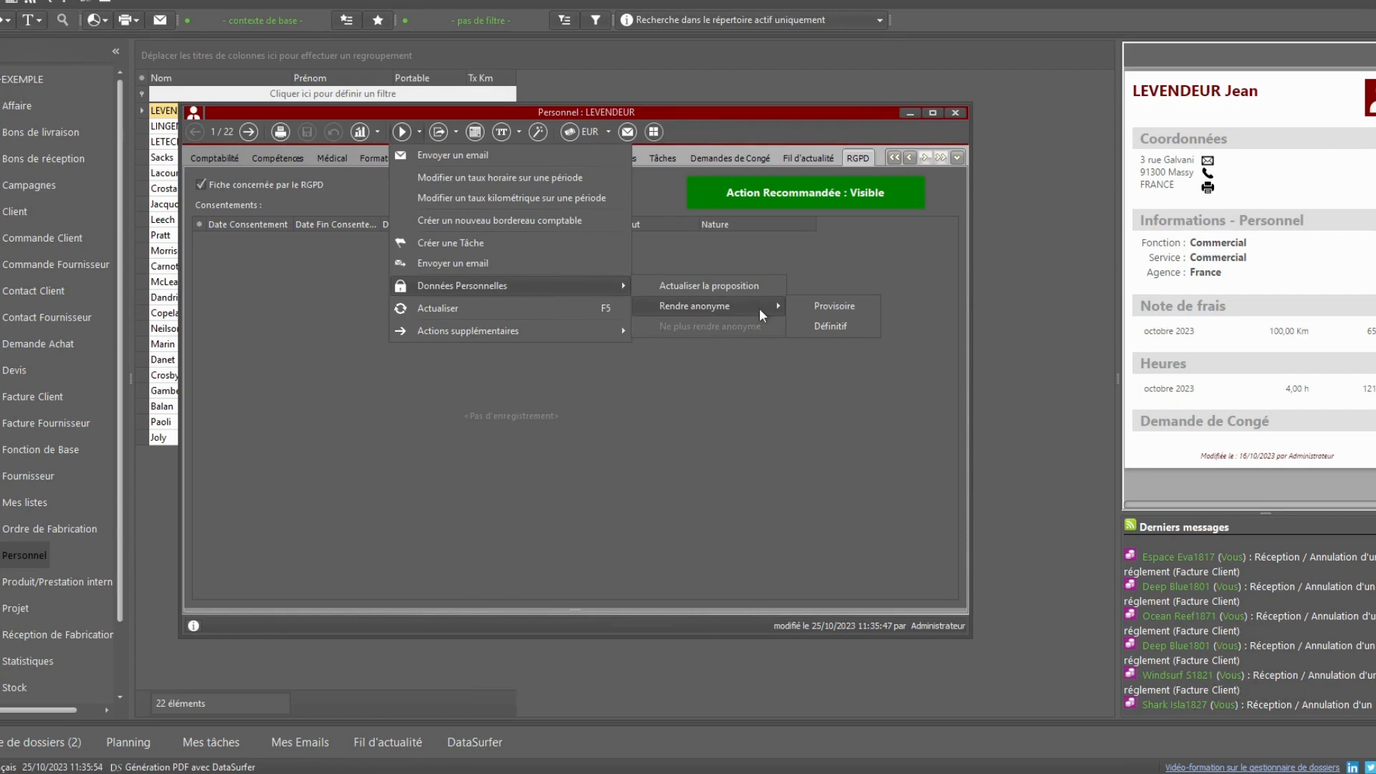
left_click(839, 305)
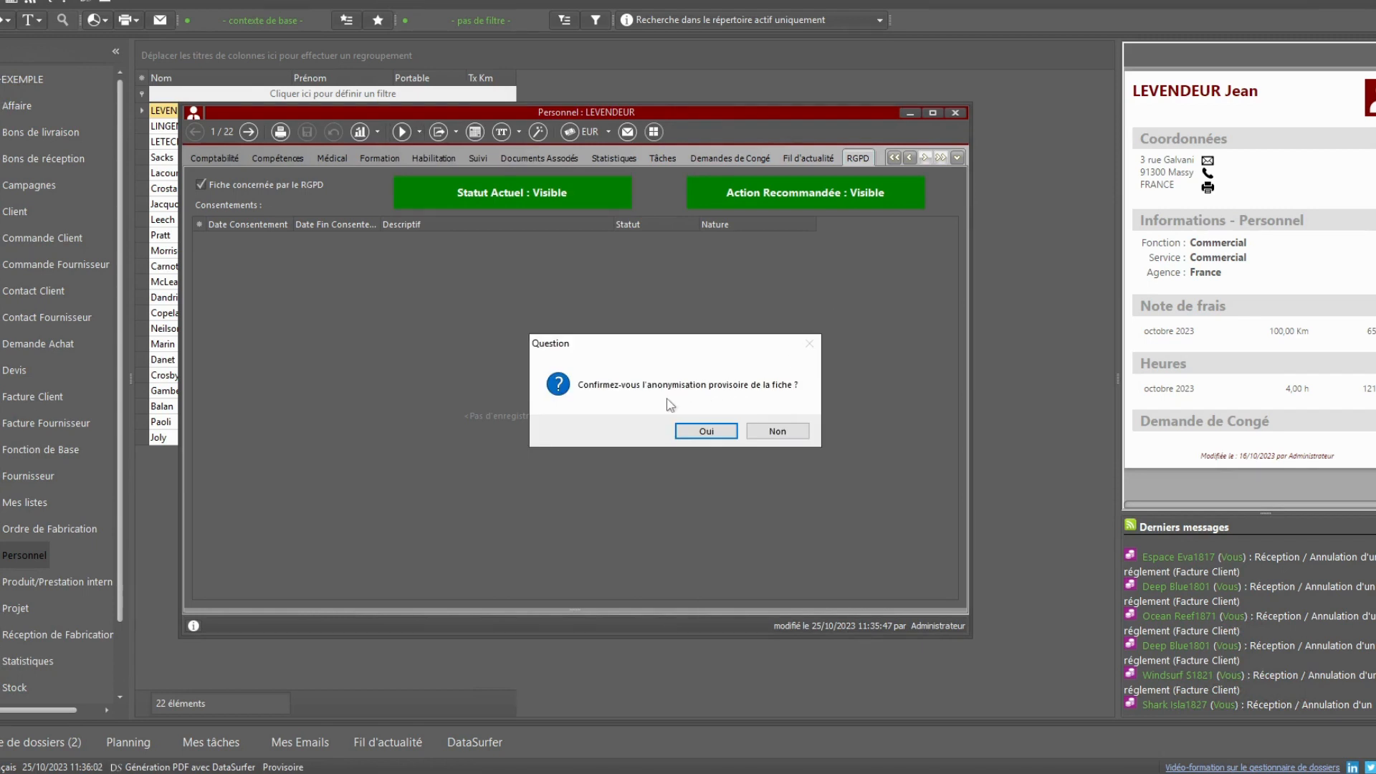
left_click(707, 432)
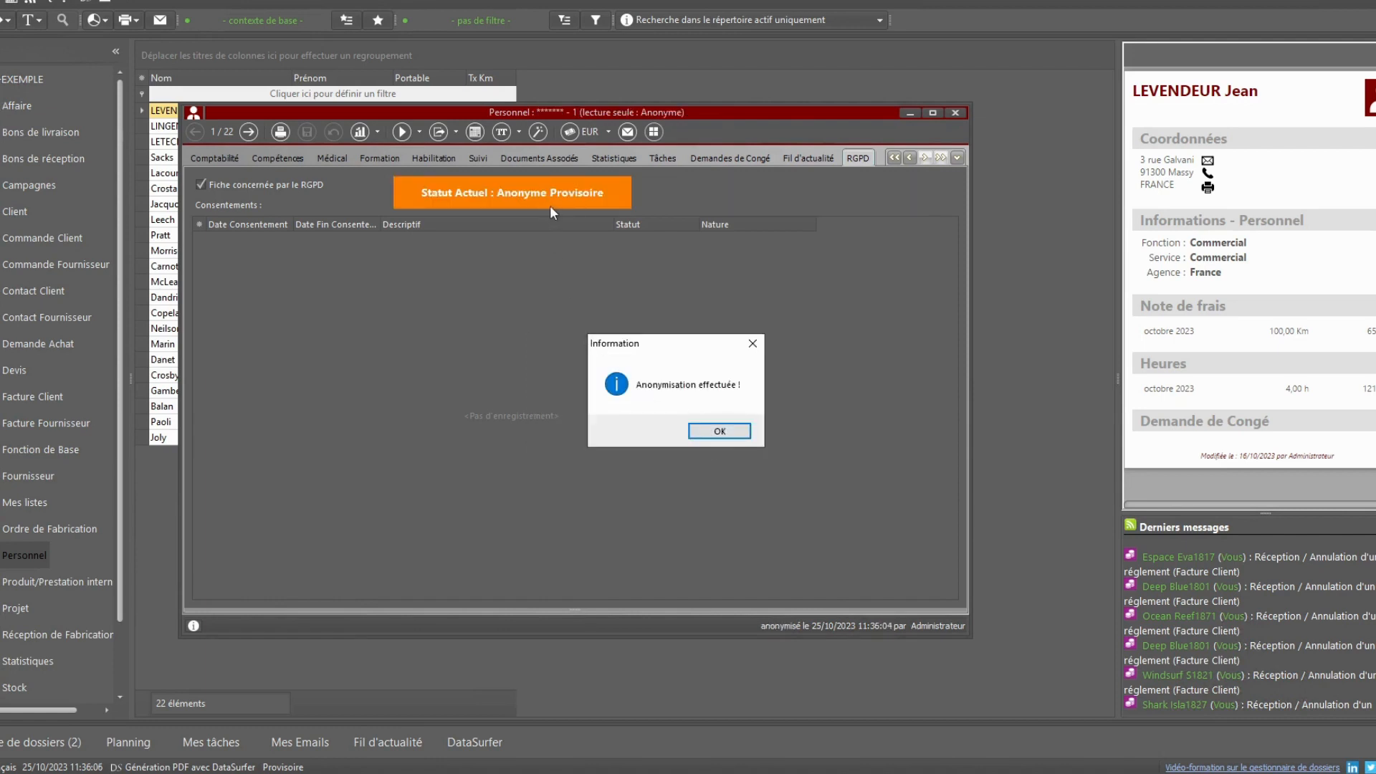
left_click(714, 428)
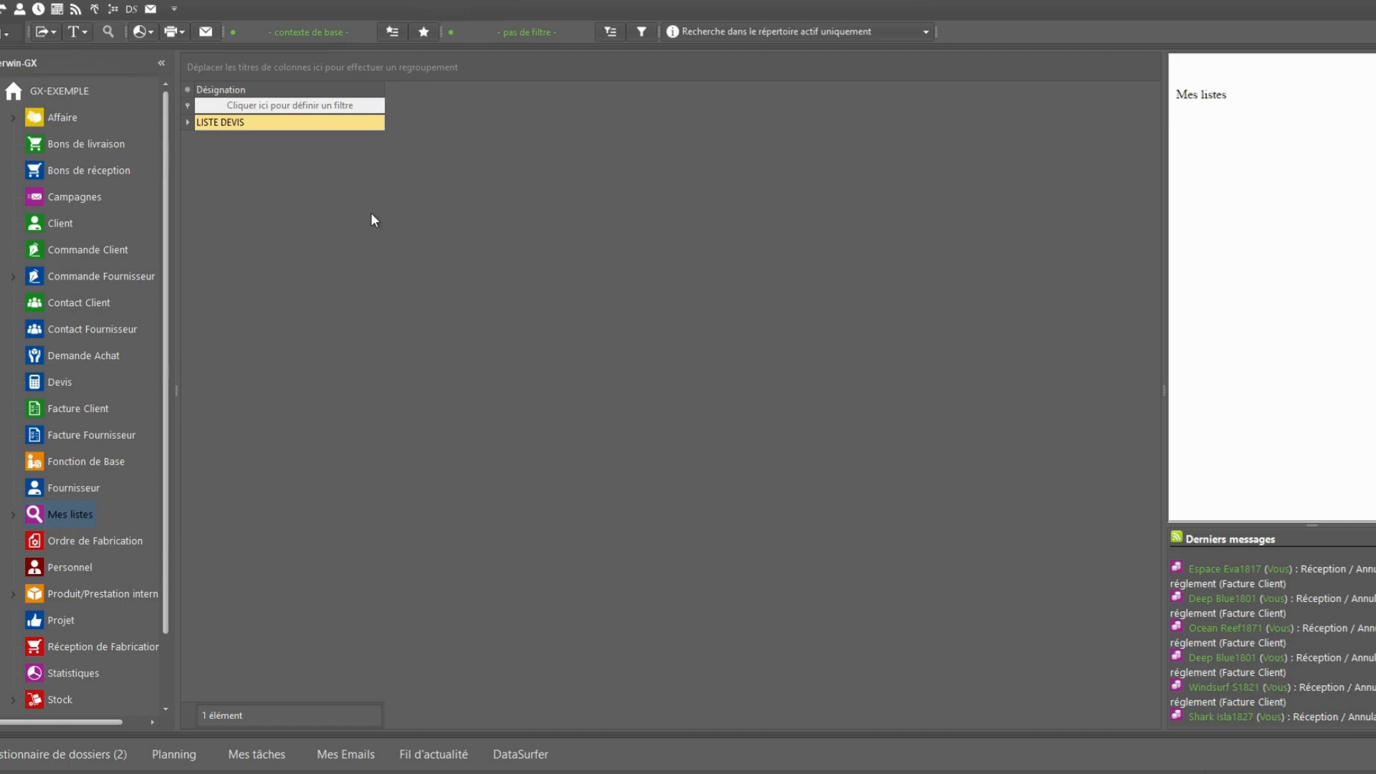
Step: Open the RGPD list of client contact records that are candidates for anonymisation
left_click(13, 514)
left_click(72, 542)
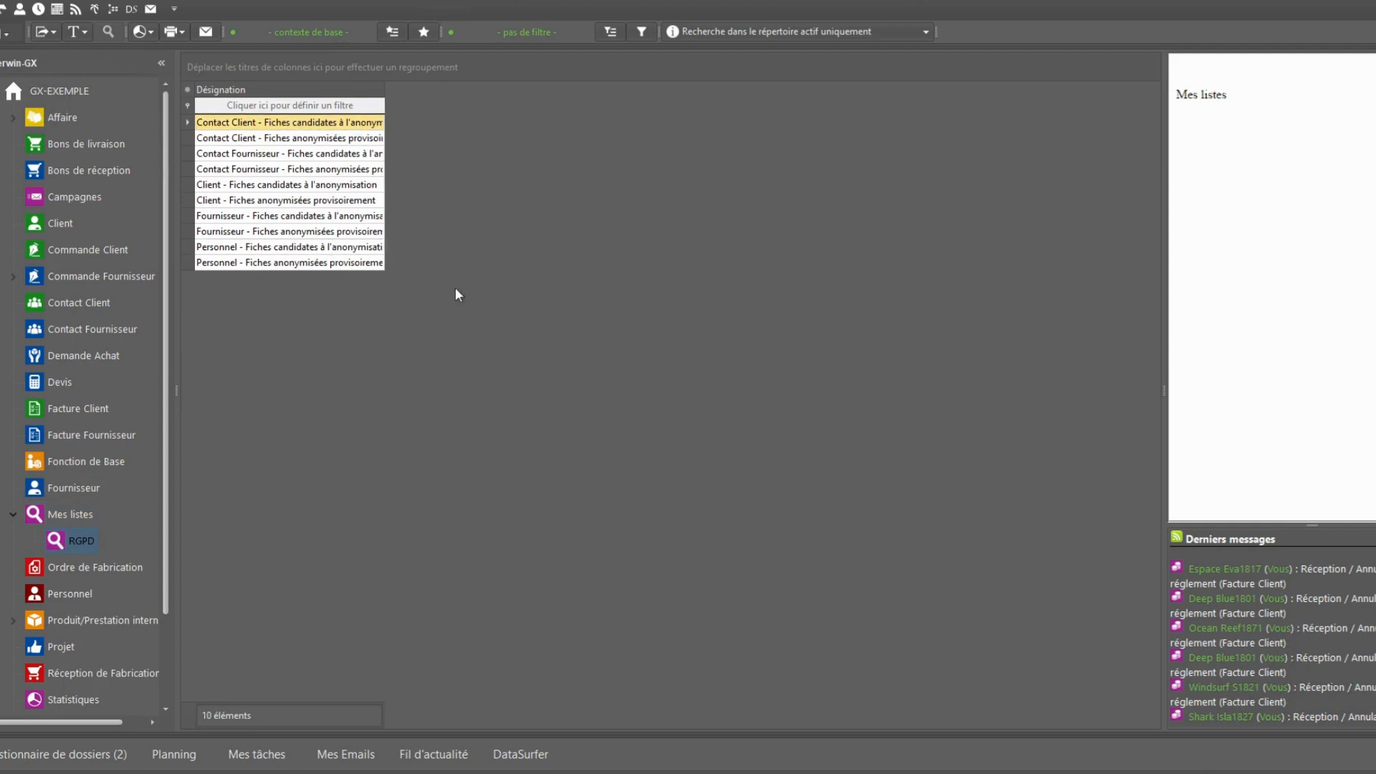
double_click(333, 123)
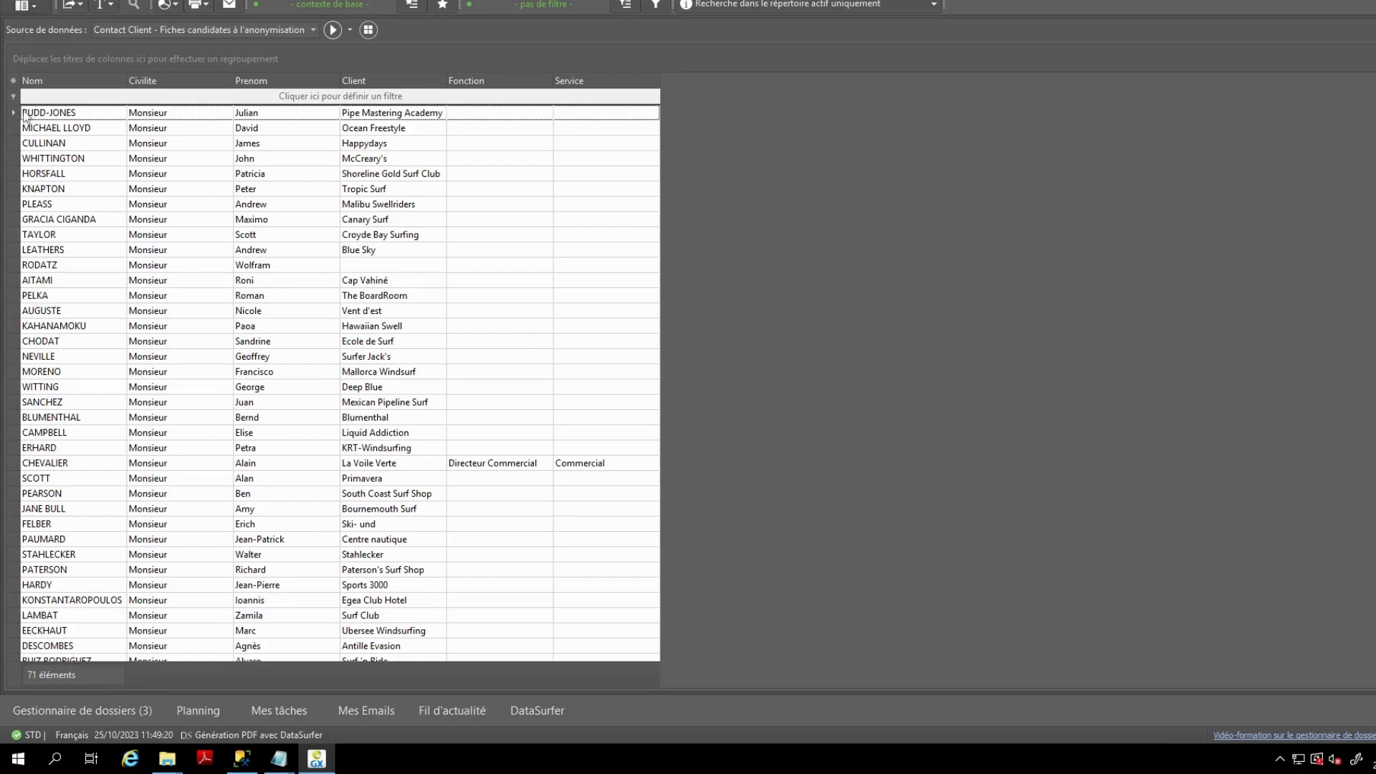
Step: Provisionally anonymise the first three client contacts in the candidate list together
left_click(15, 112)
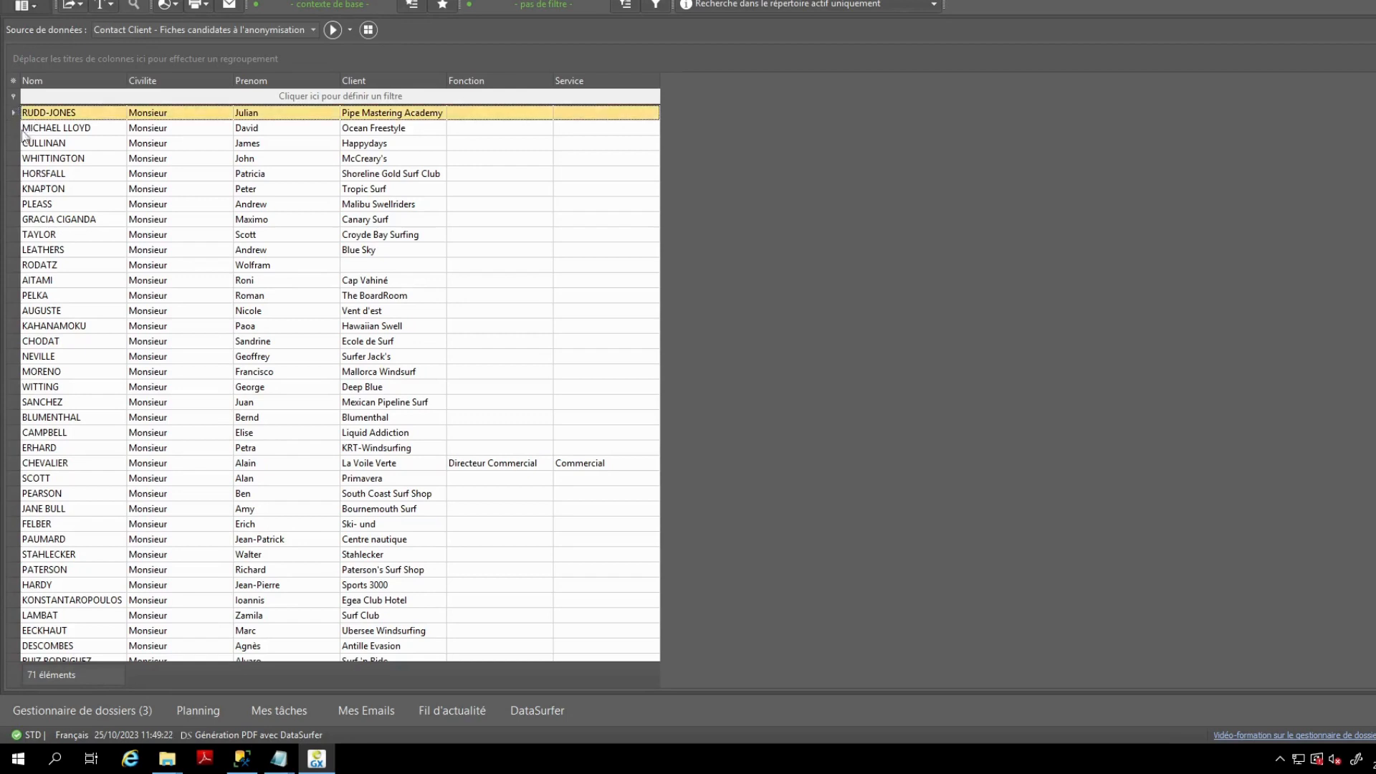
left_click(15, 143, "shift")
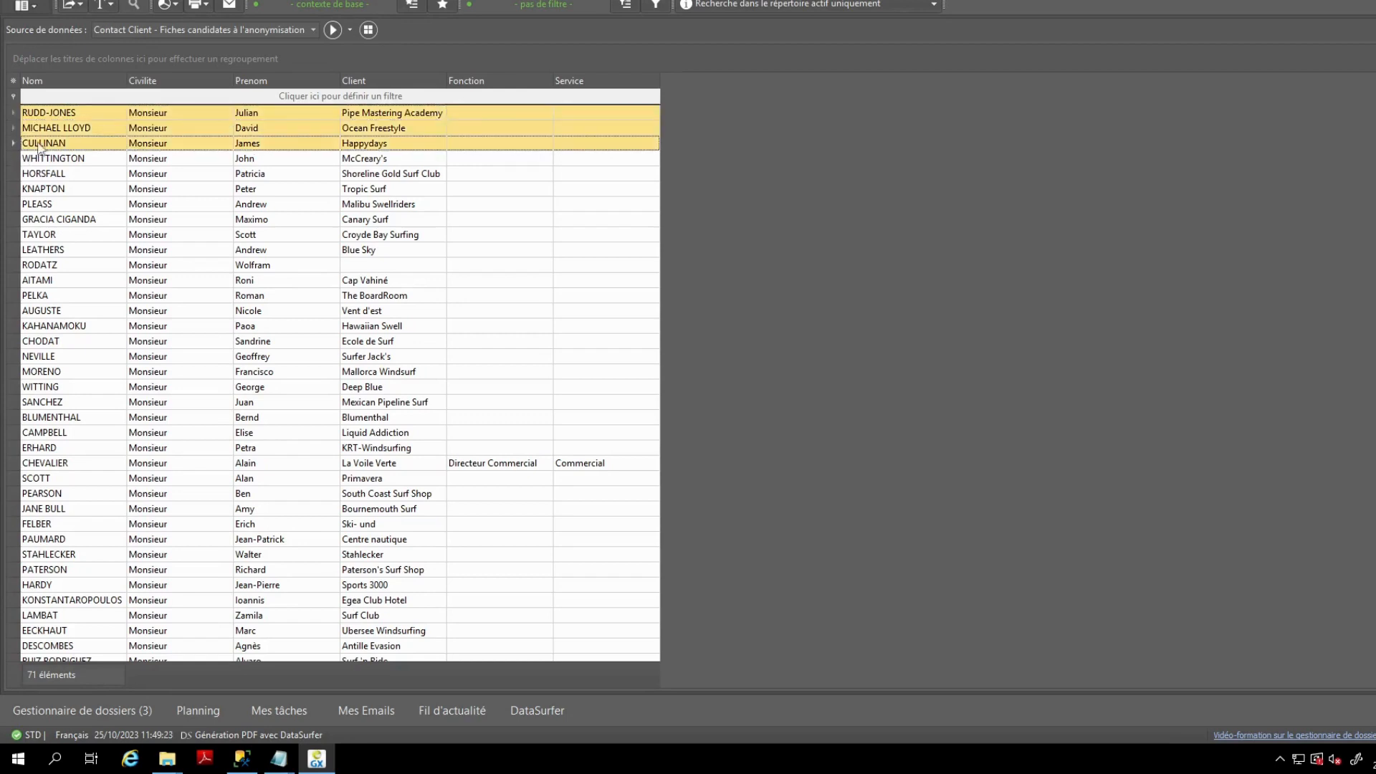
right_click(99, 133)
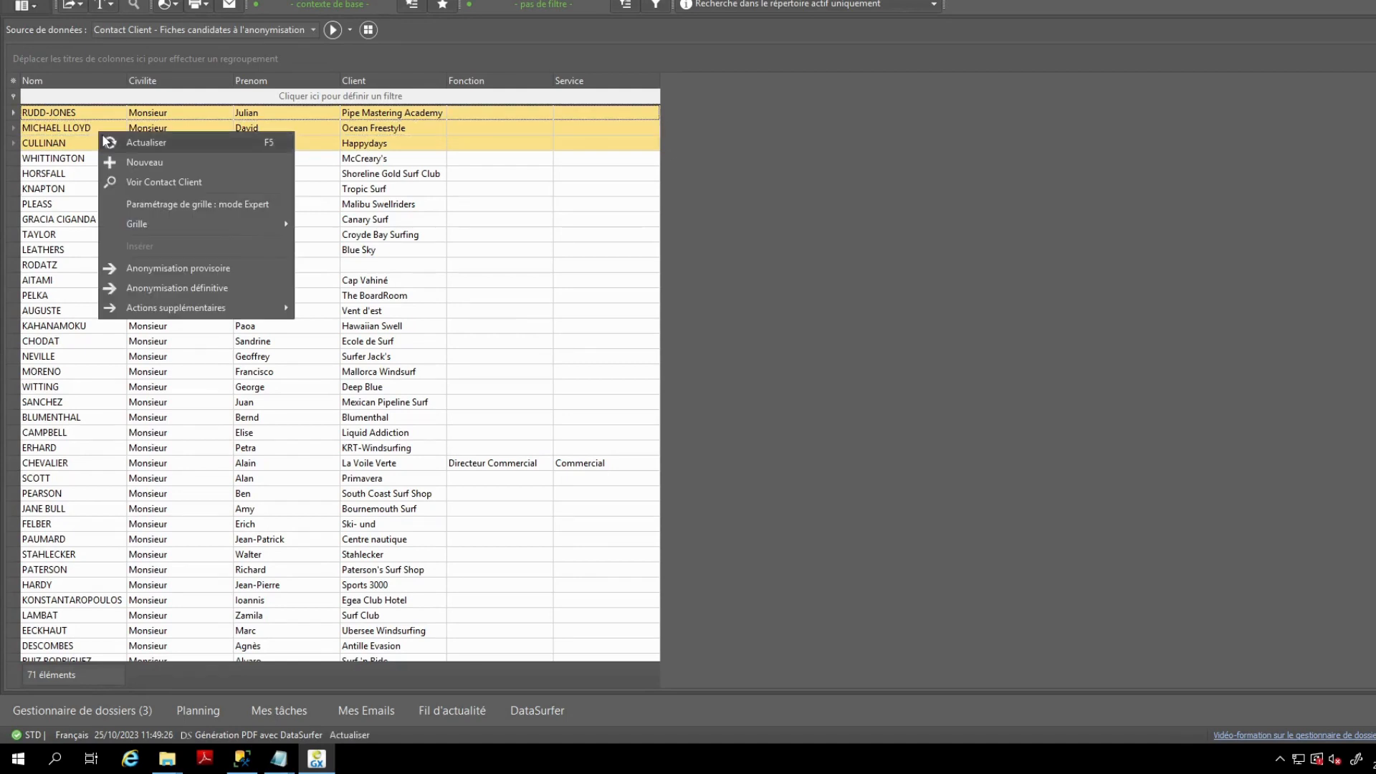
left_click(191, 276)
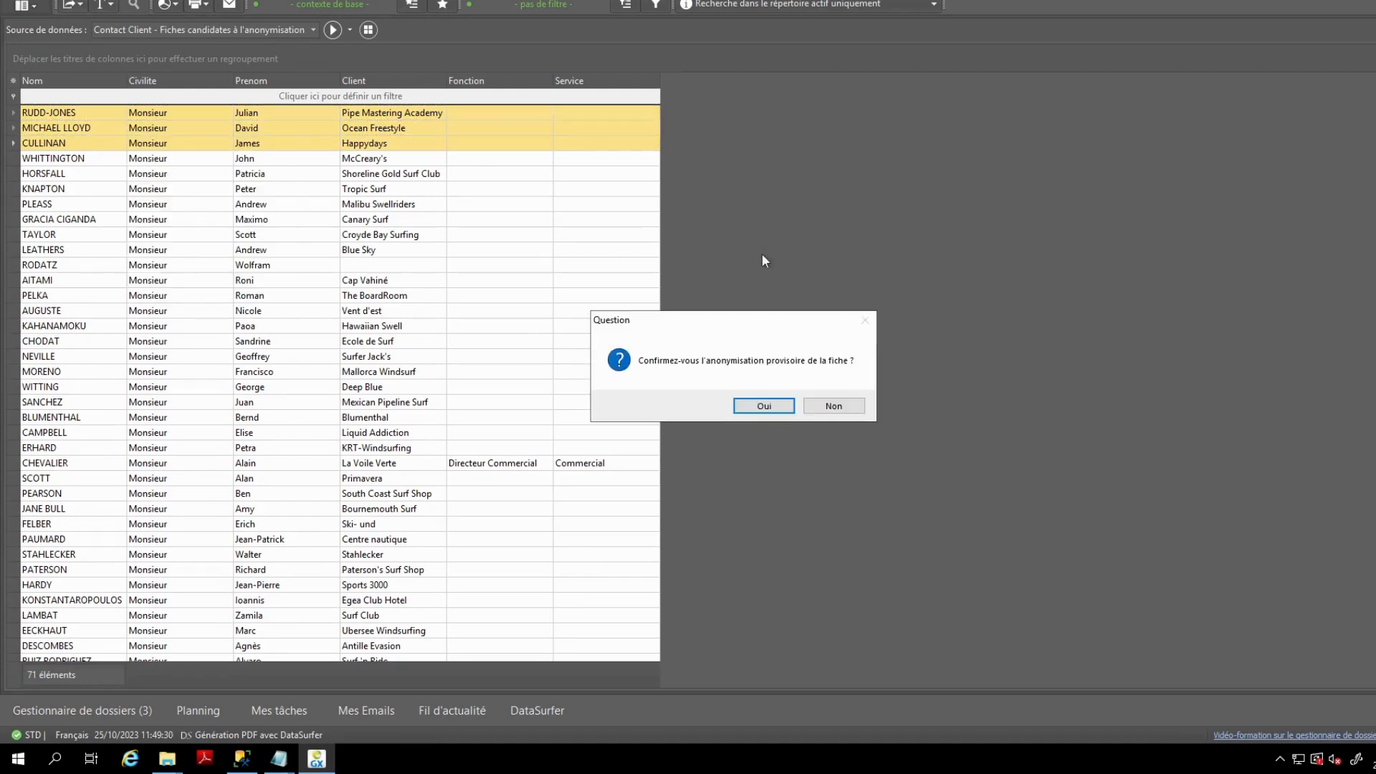
left_click(761, 409)
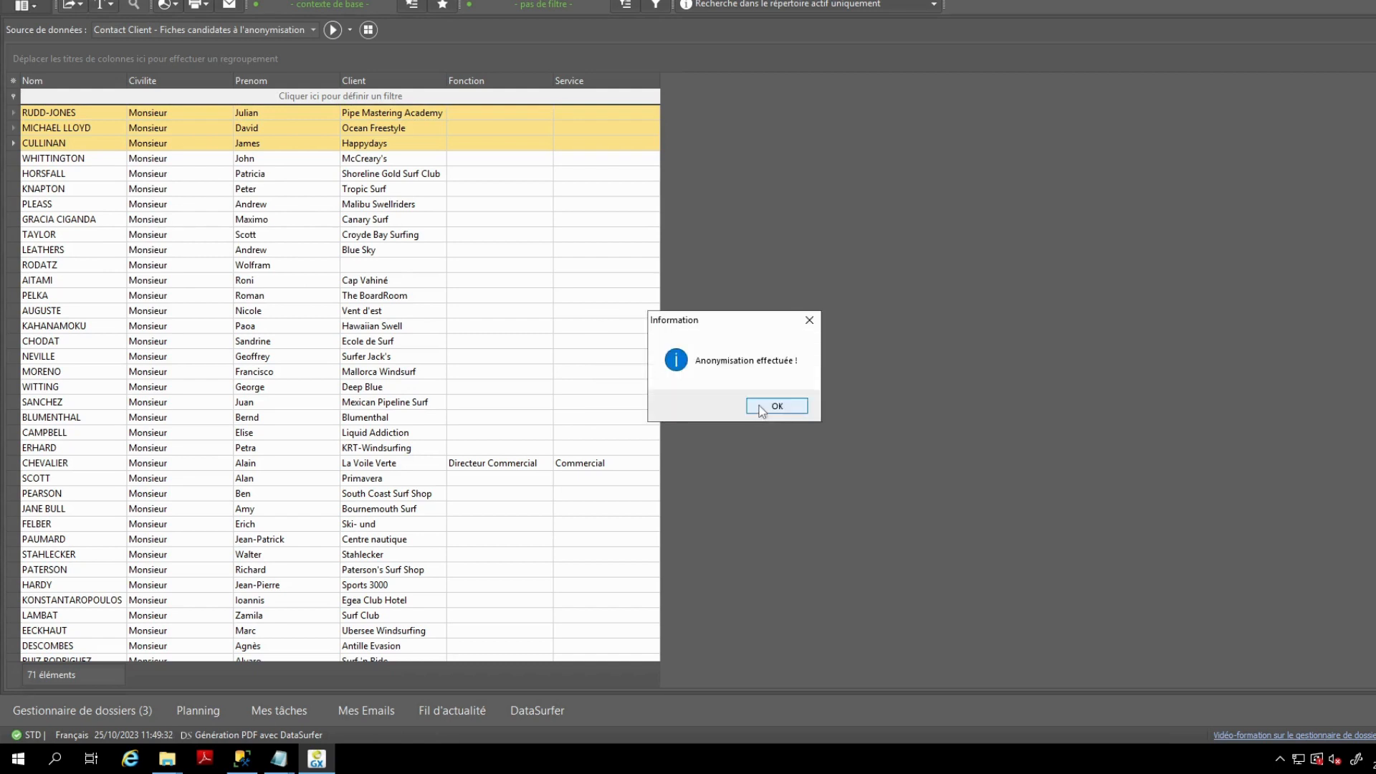
left_click(789, 406)
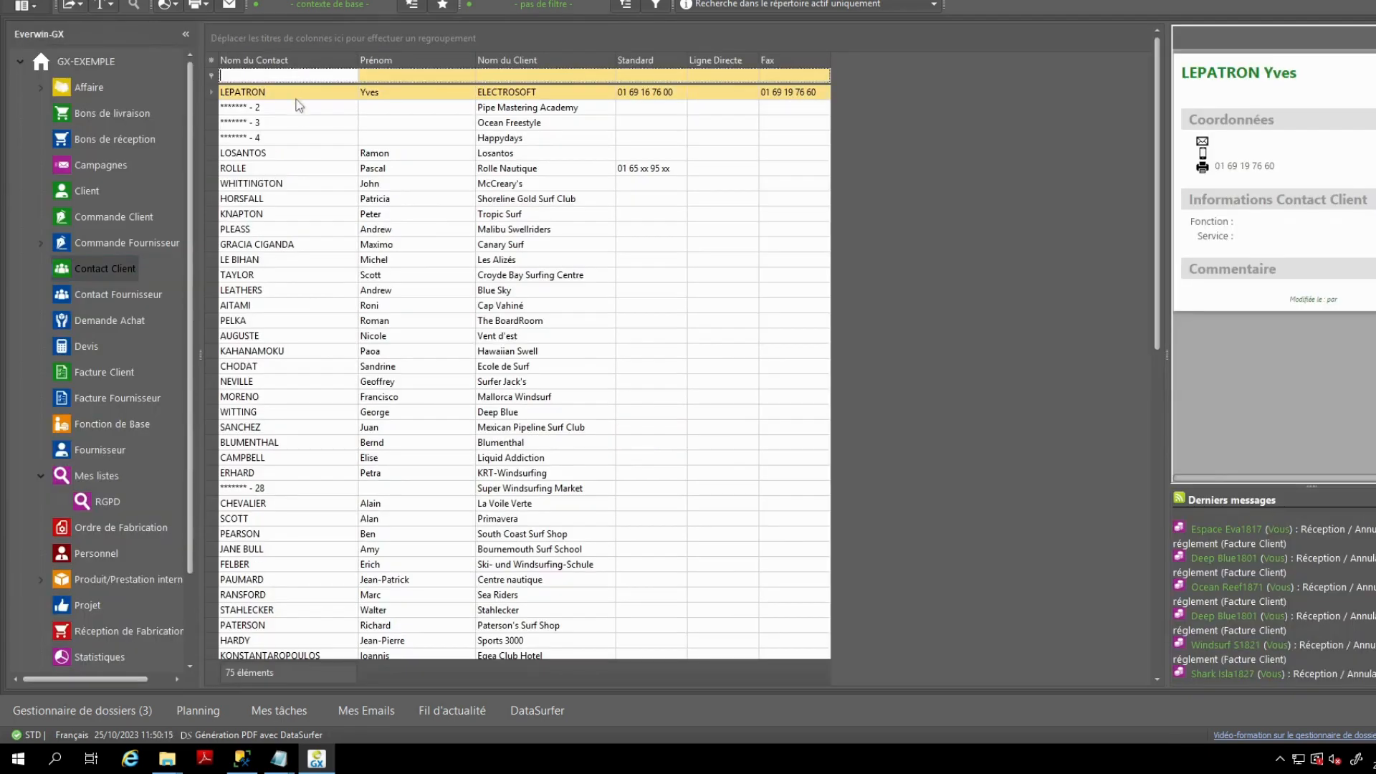
Step: Reverse the anonymisation of the Pipe Mastering Academy client contact and close its record
left_click(301, 108)
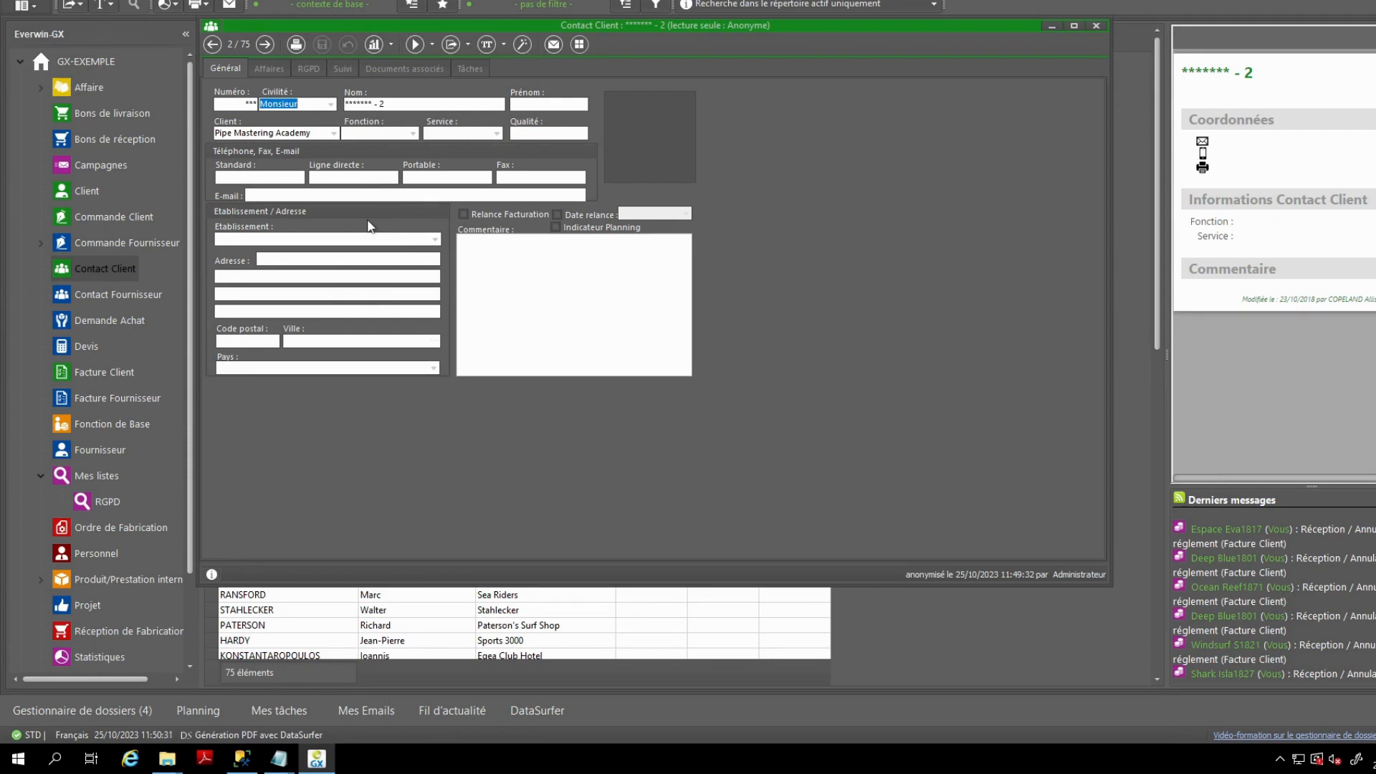
left_click(432, 47)
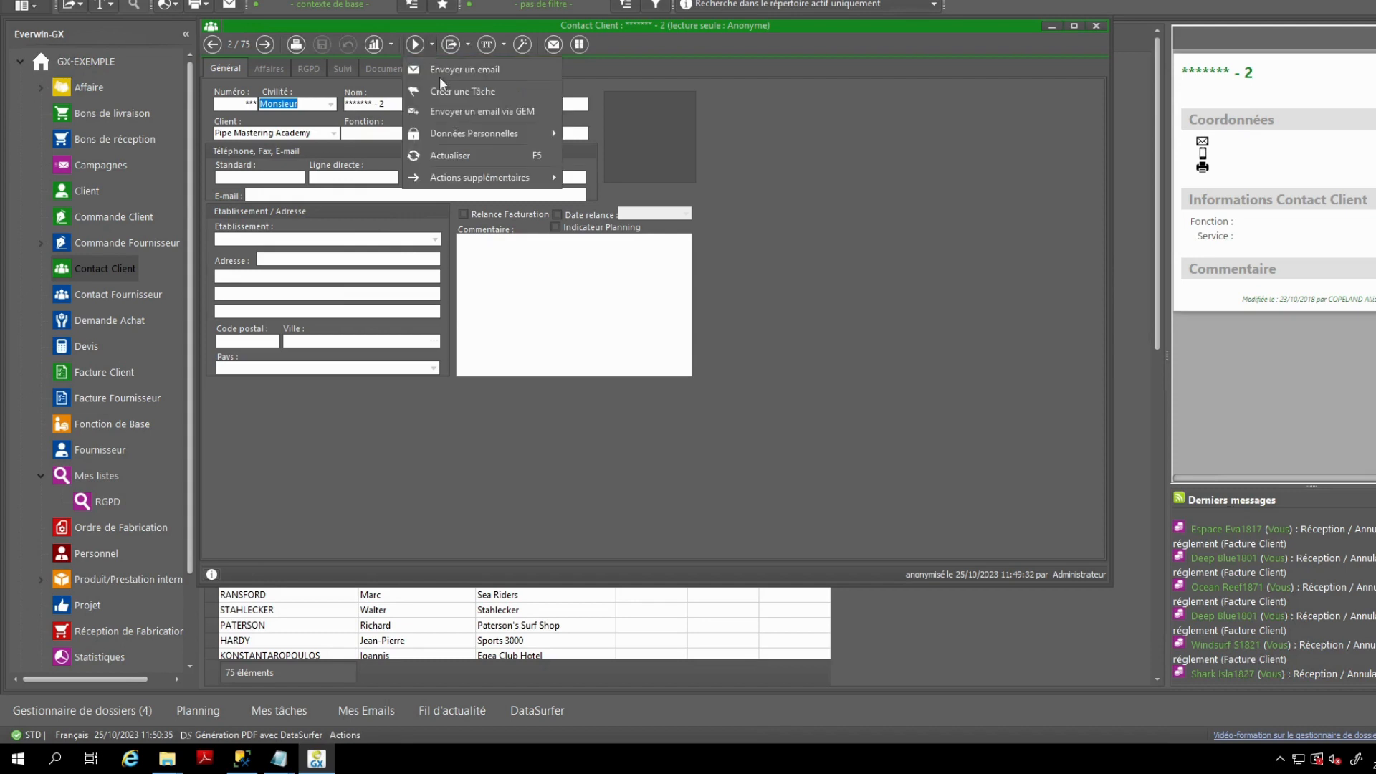
mouse_move(493, 137)
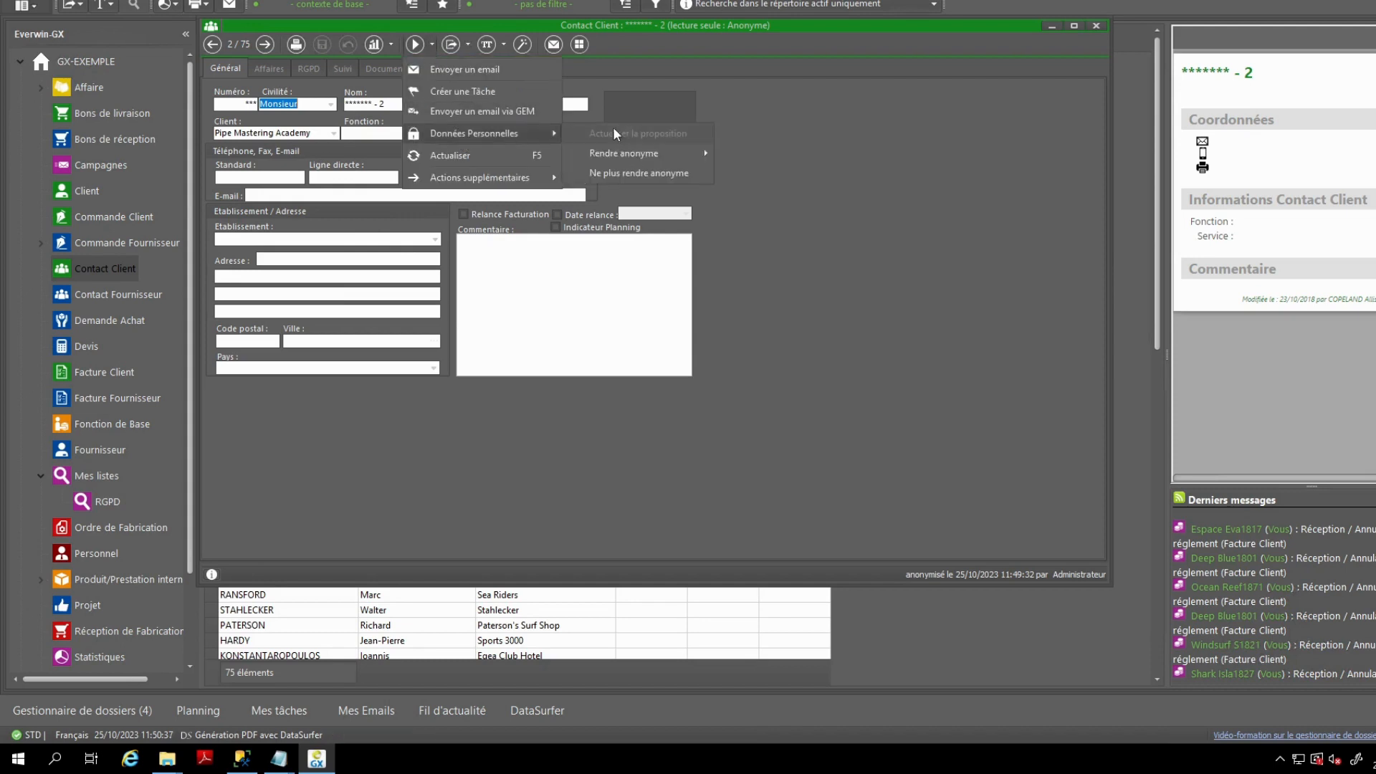
left_click(635, 172)
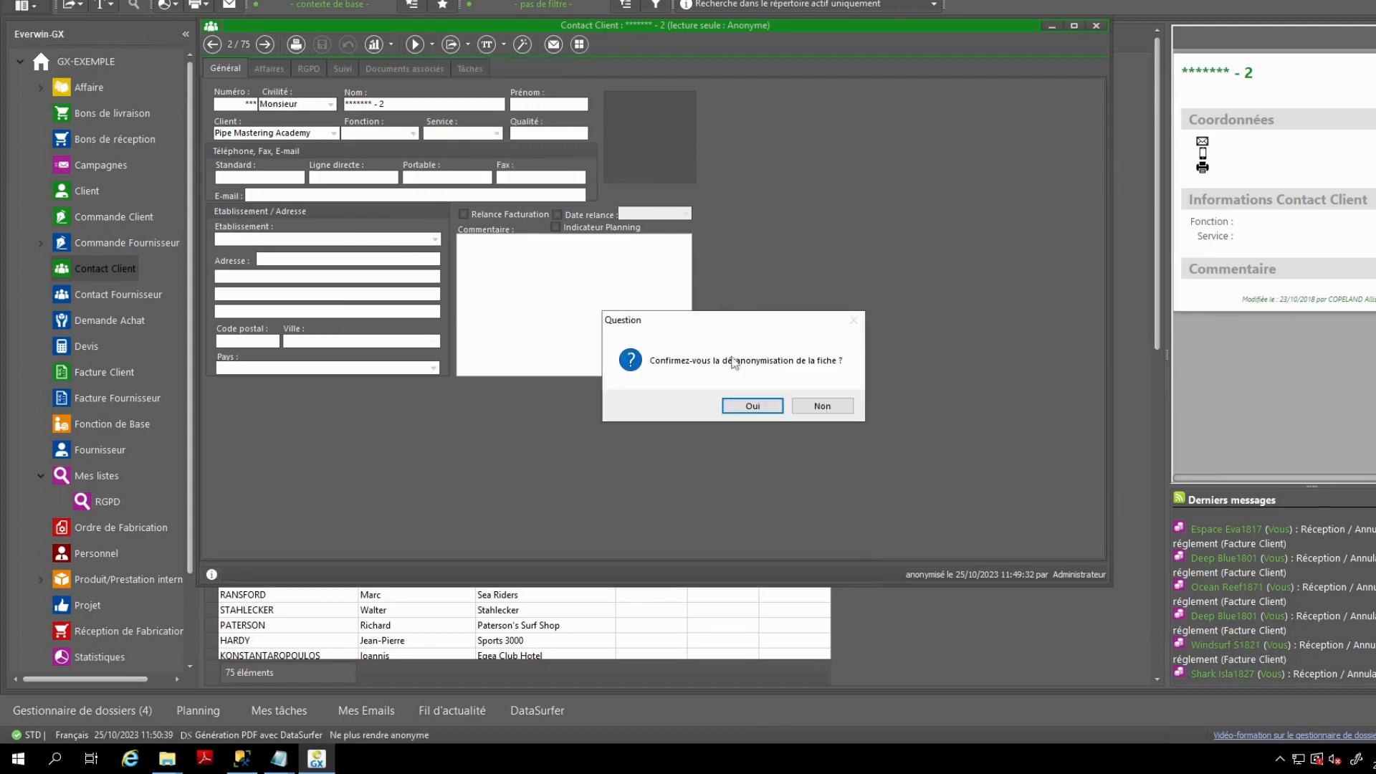
left_click(753, 407)
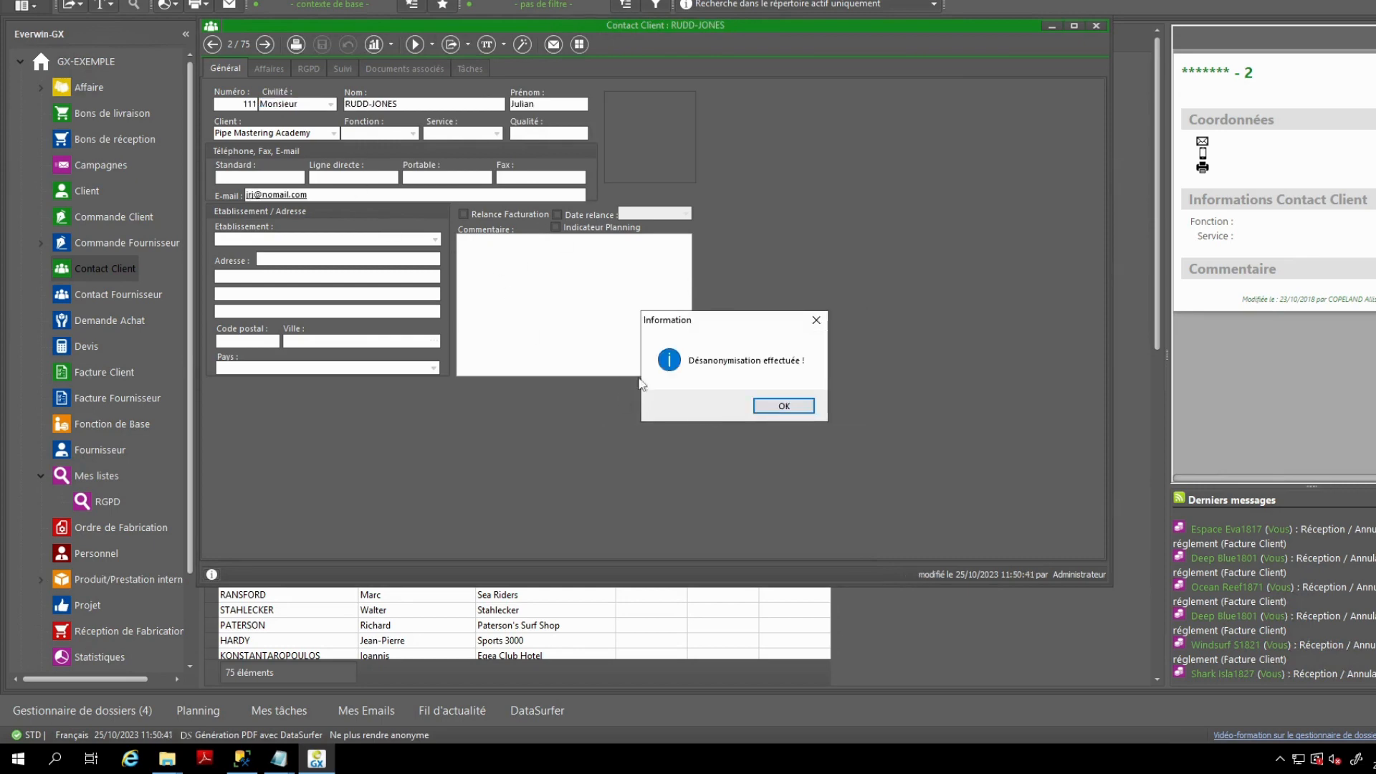
left_click(763, 407)
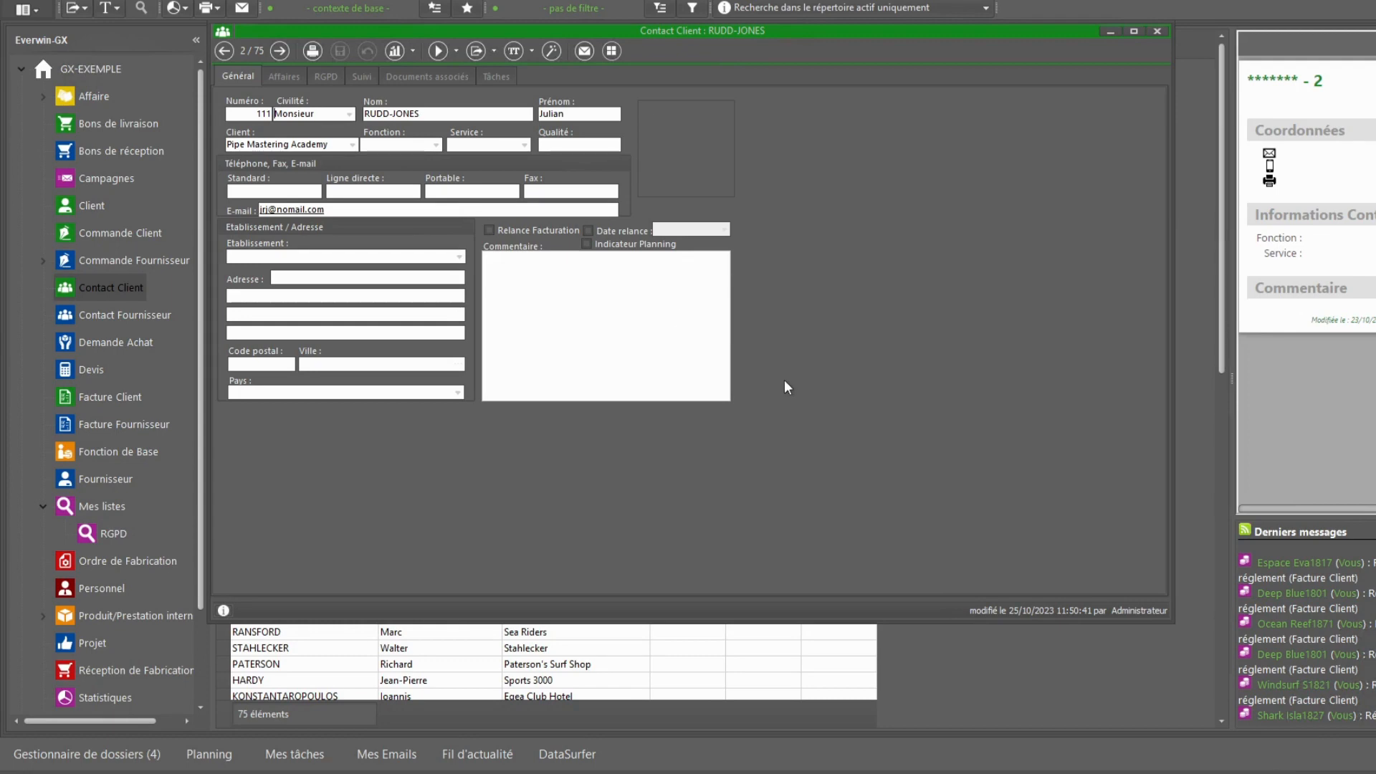
left_click(1159, 33)
Step: Open the RGPD settings in the Configuration module
left_click(24, 10)
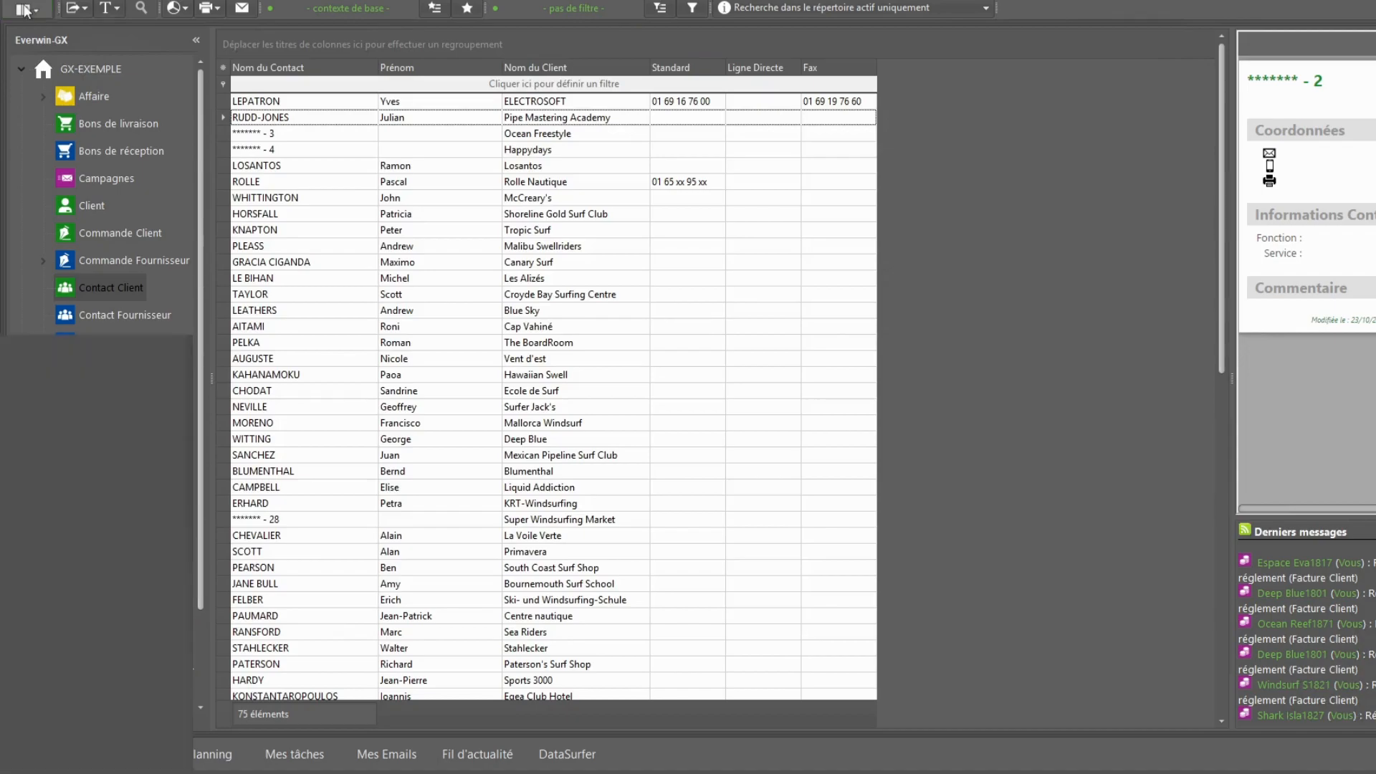
left_click(538, 121)
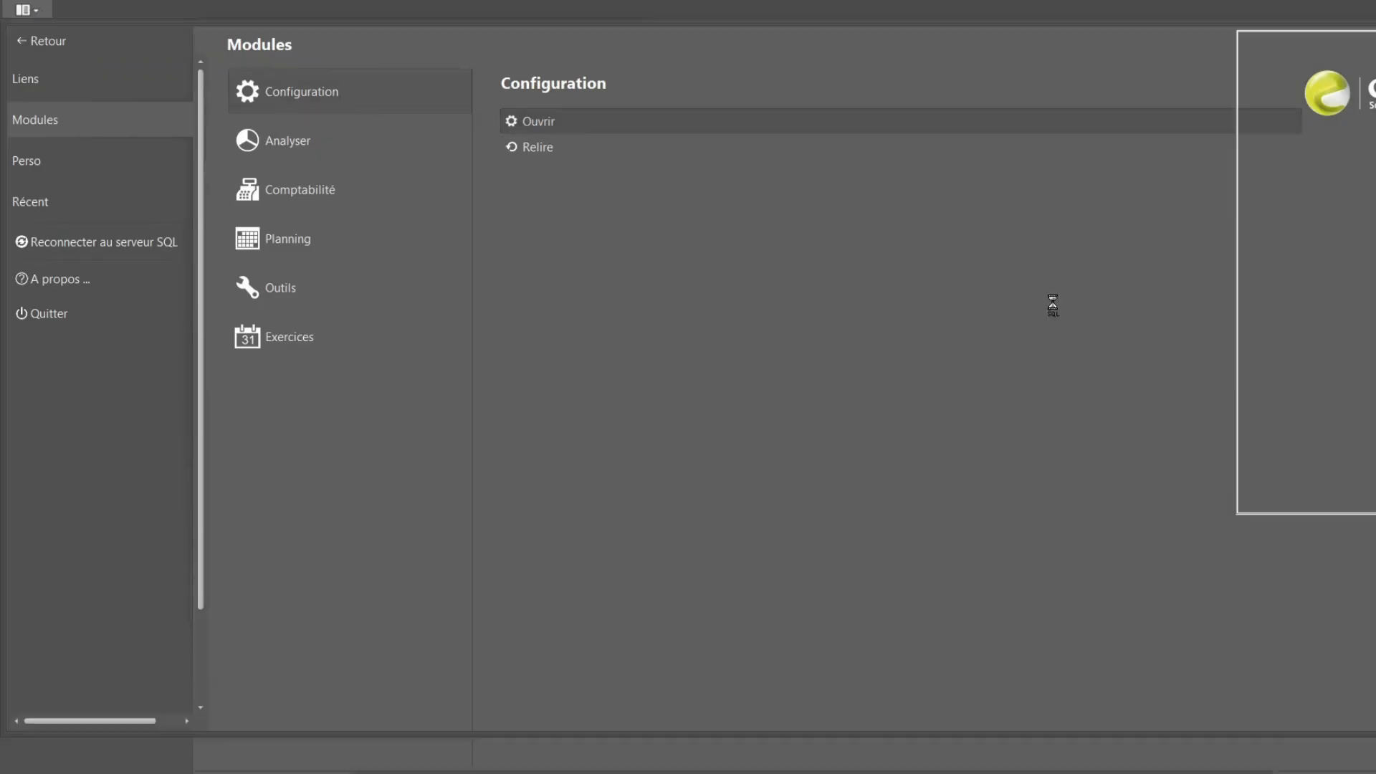
key("Return")
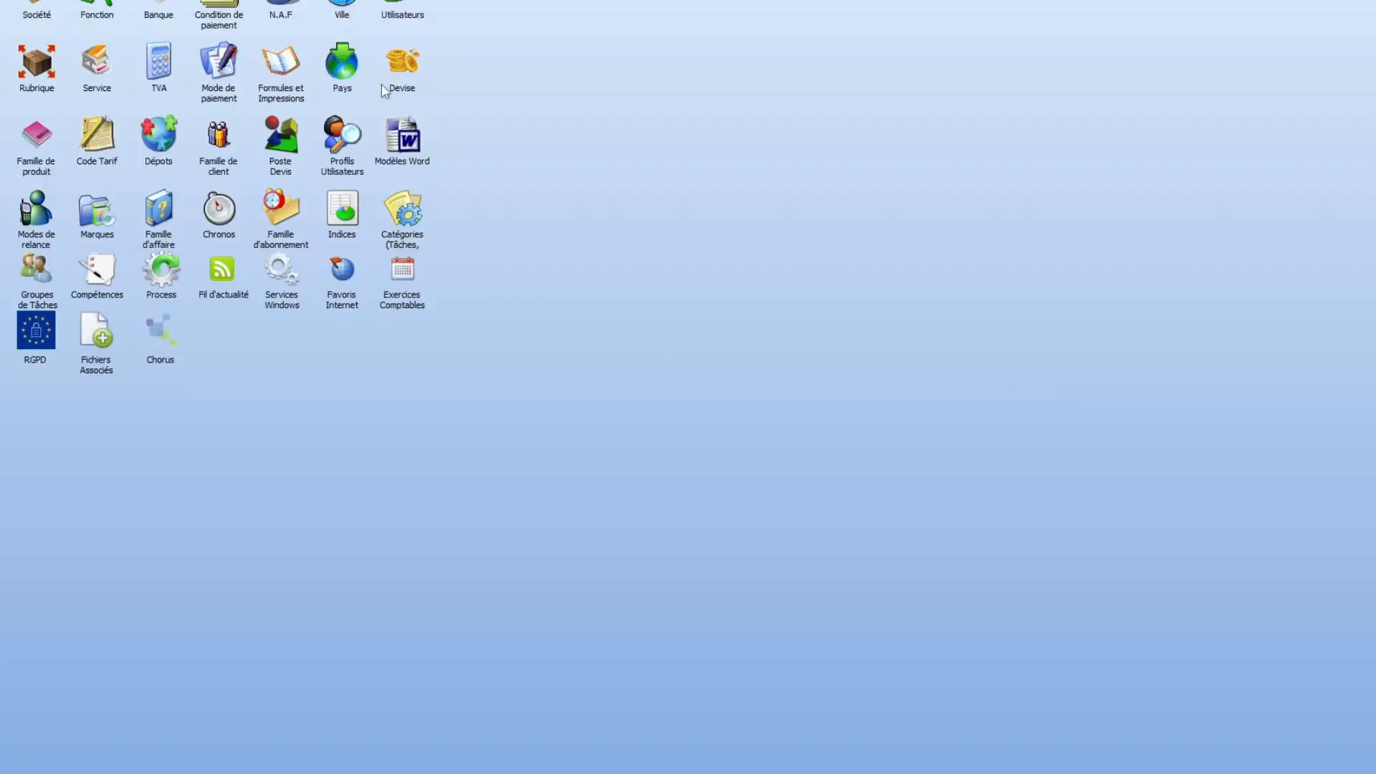
double_click(28, 336)
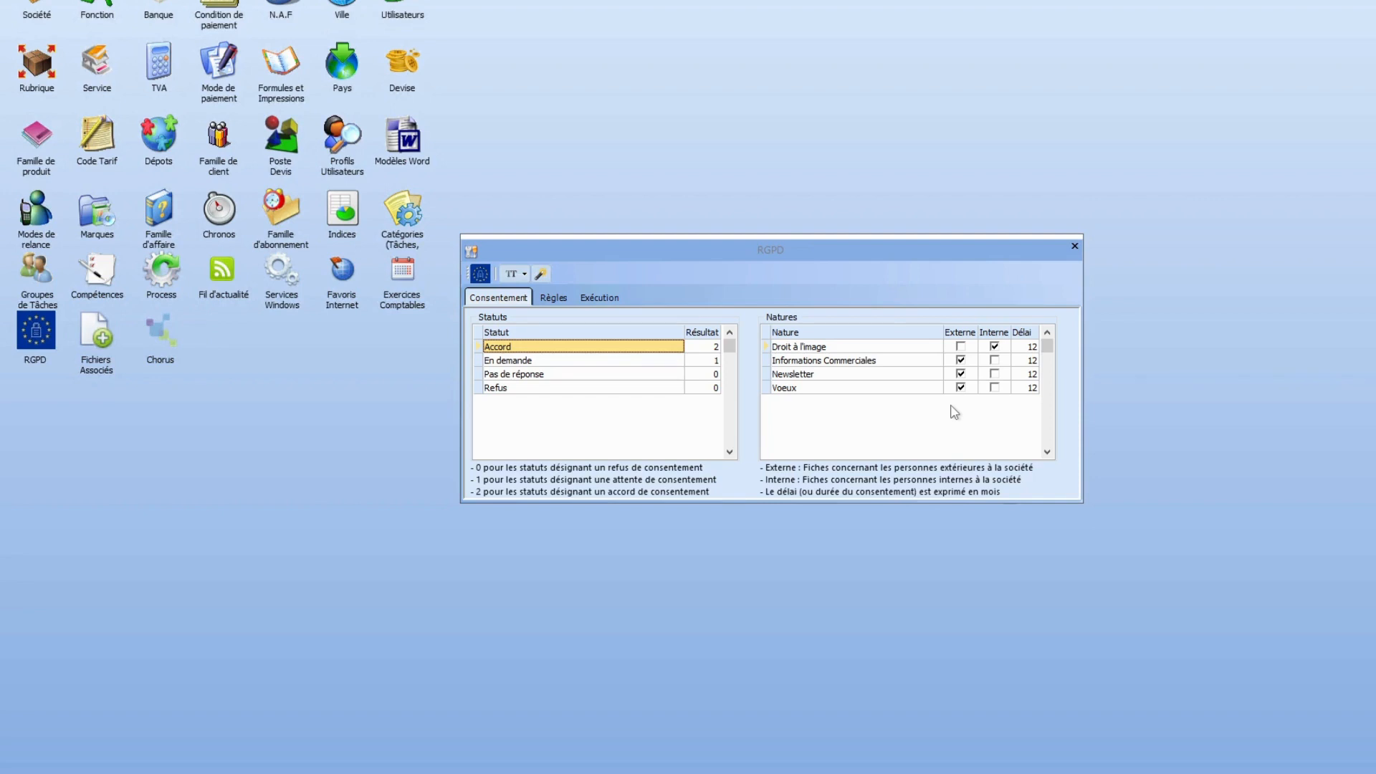
Step: Review the RGPD proposal rules and update all action proposals for contacts, clients, suppliers and personnel
left_click(555, 300)
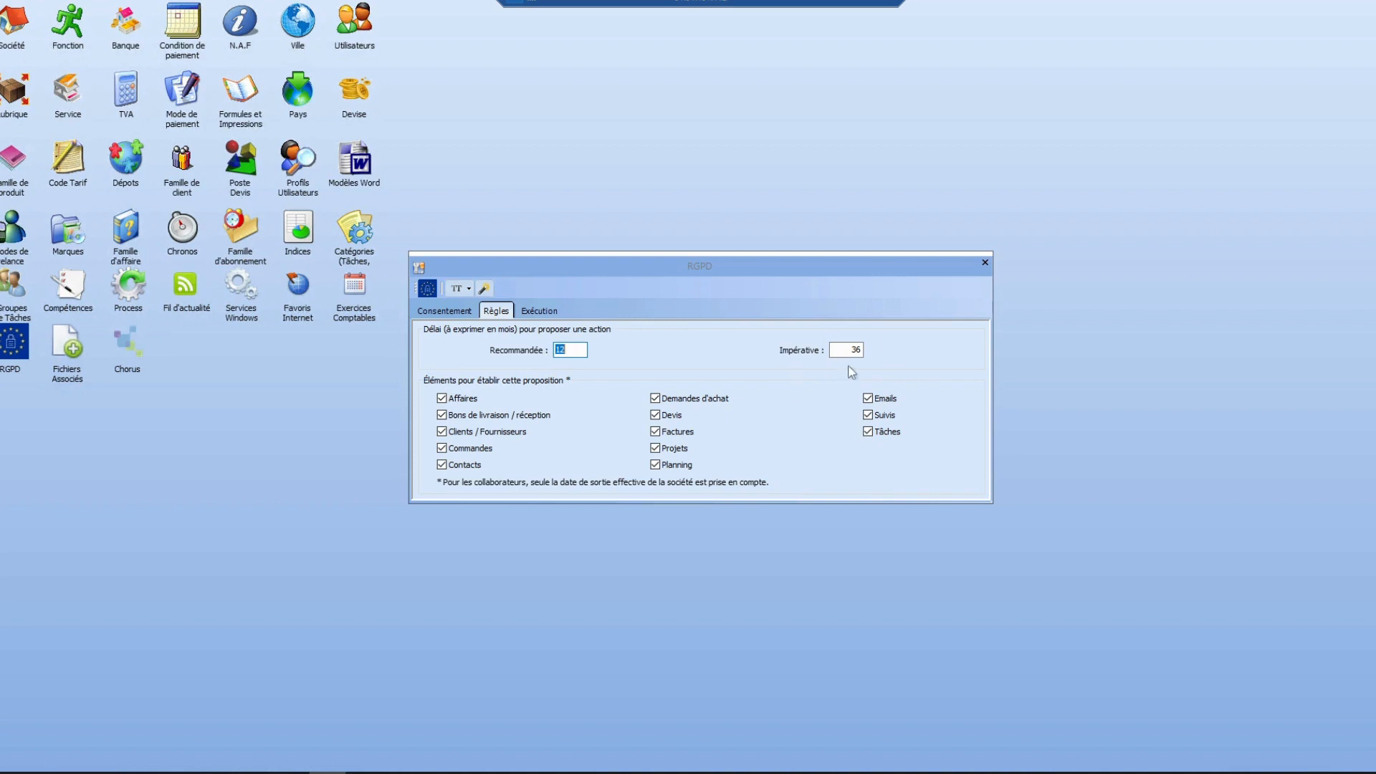
left_click(539, 311)
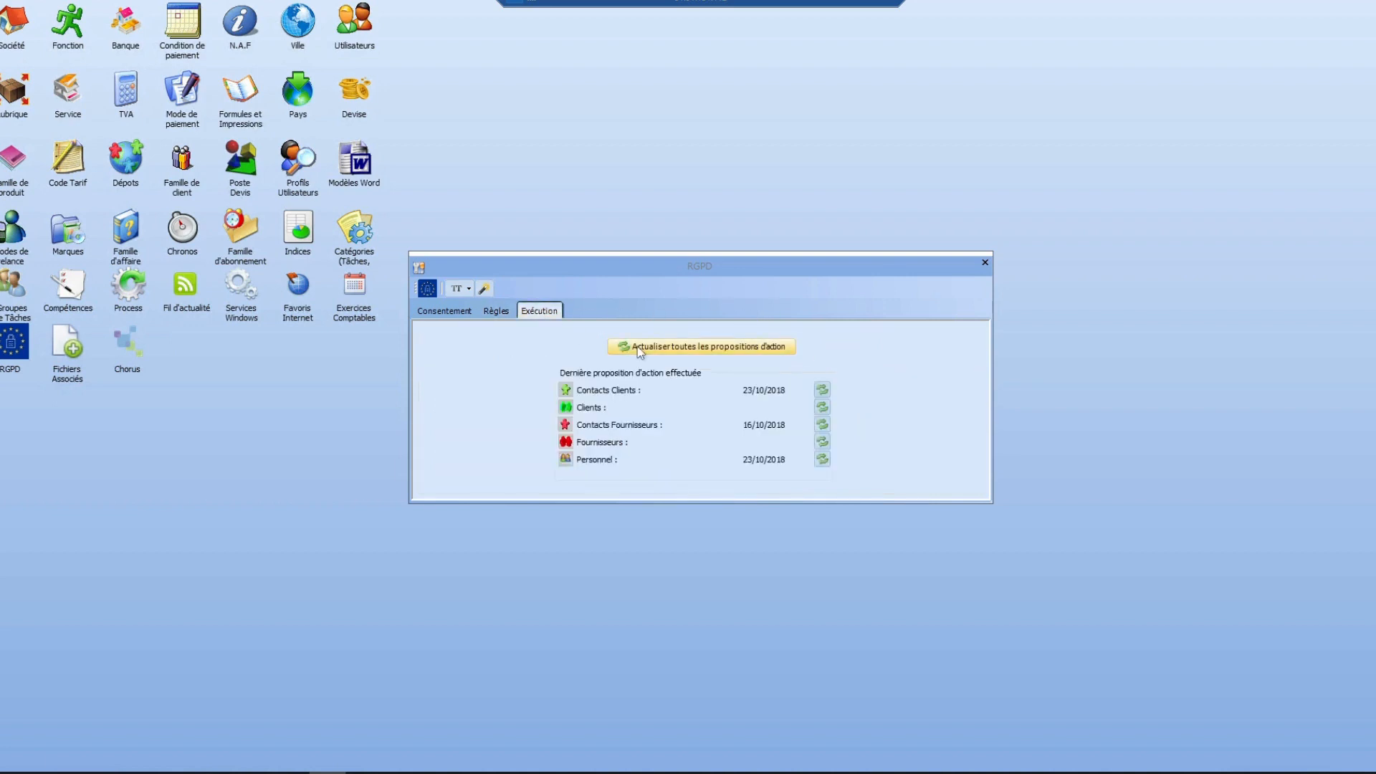
left_click(693, 351)
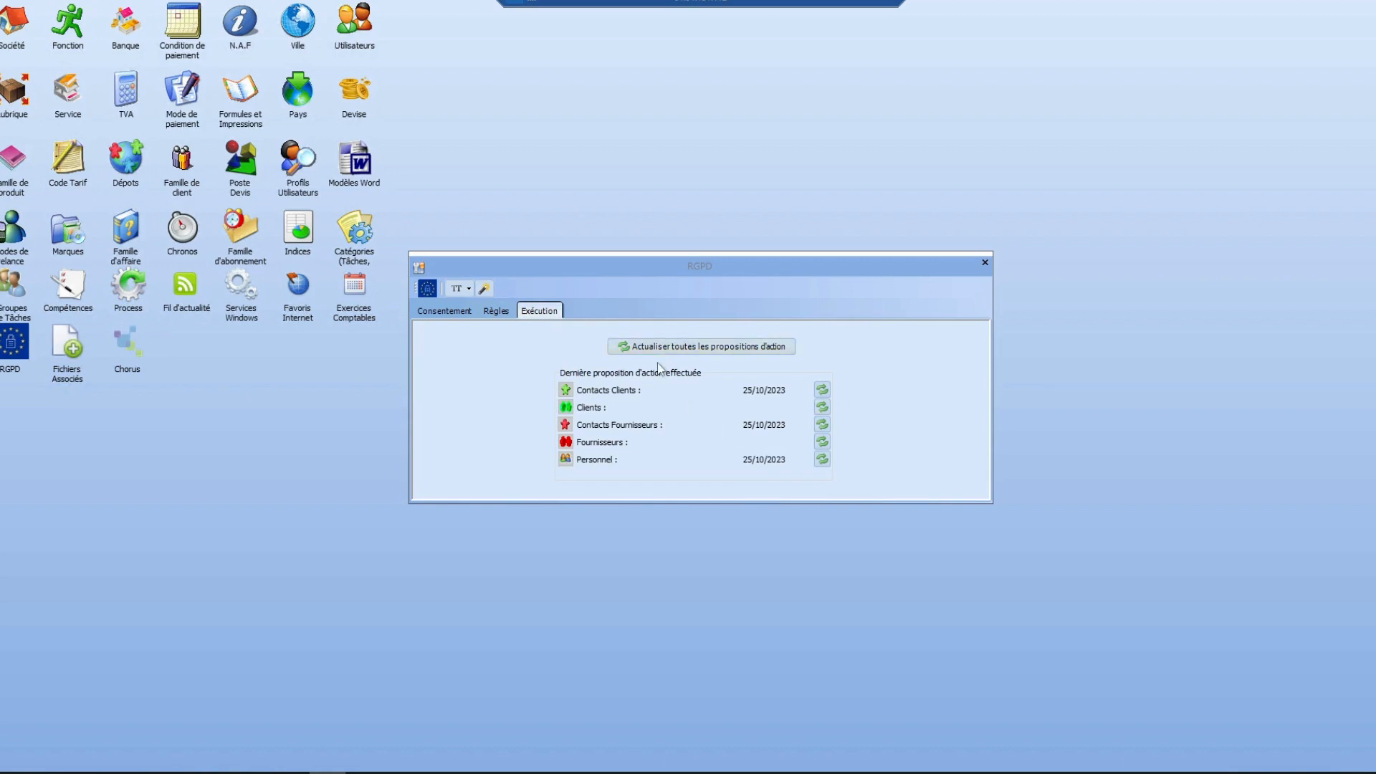